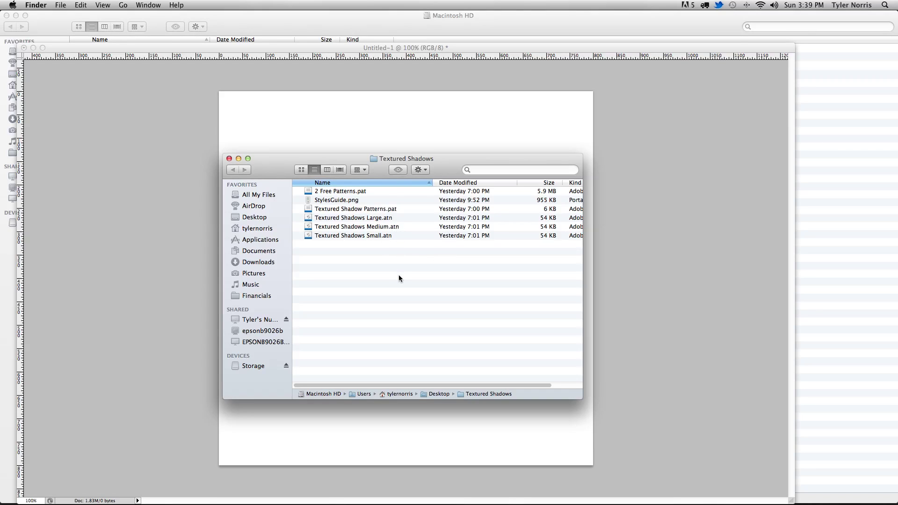
# Review the pattern files and the Small, Medium and Large action files in the Textured Shadows folder
pyautogui.click(369, 236)
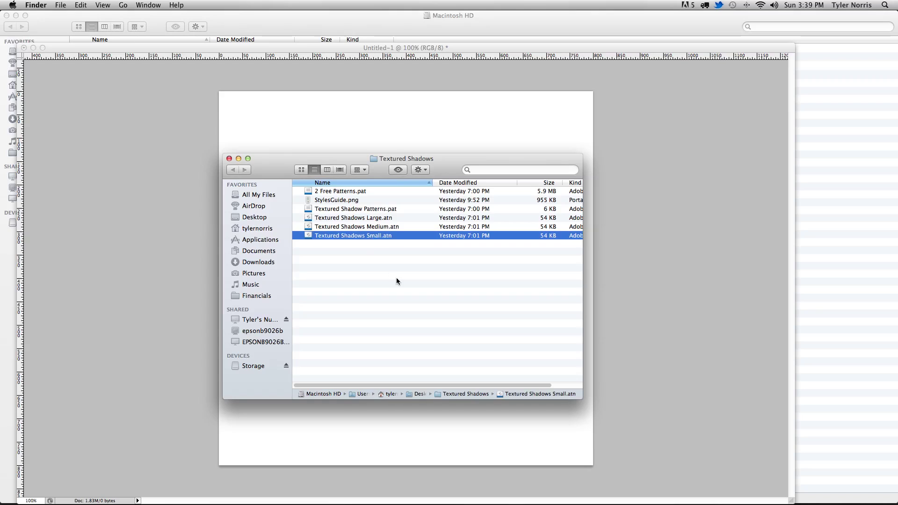
pyautogui.click(369, 254)
pyautogui.press('Up')
pyautogui.press('Up')
pyautogui.press('Up')
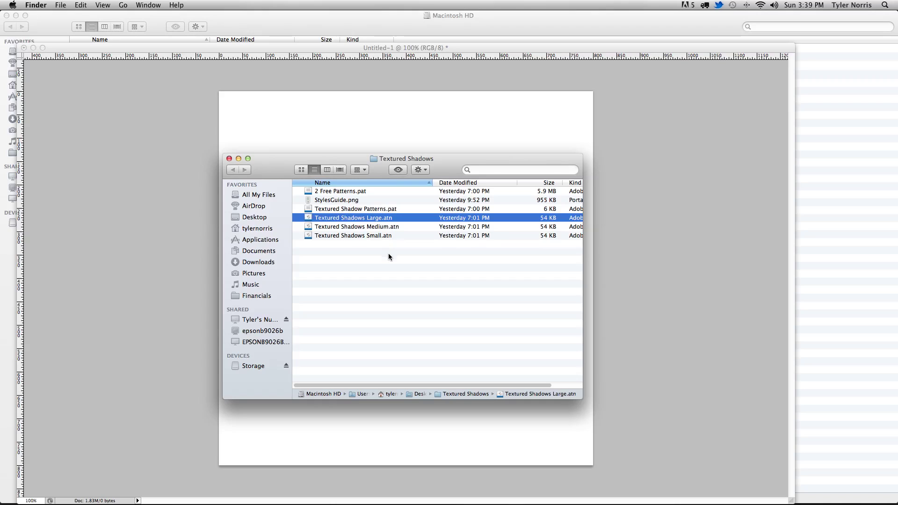
pyautogui.click(364, 271)
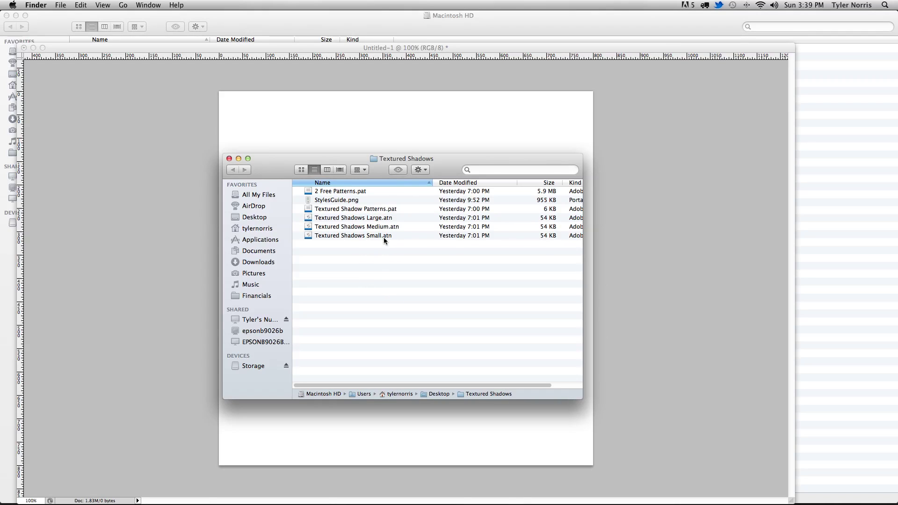
pyautogui.click(384, 210)
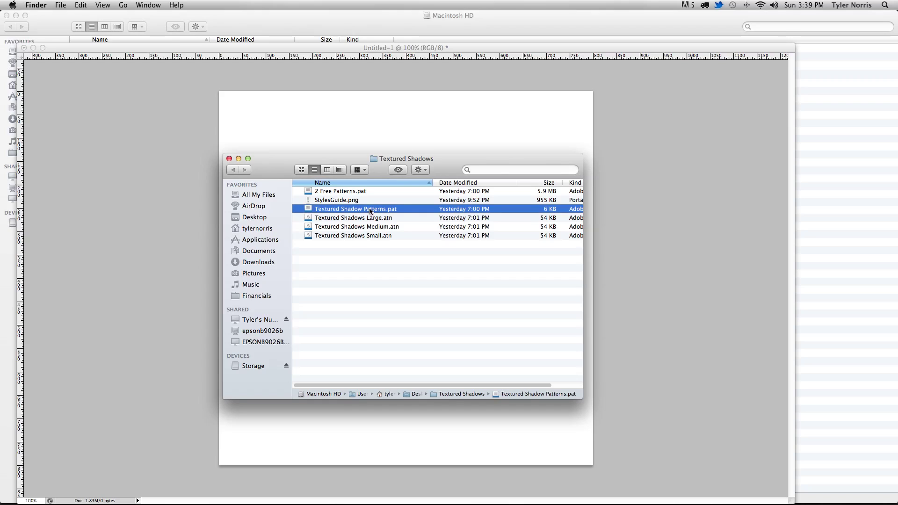
pyautogui.click(354, 194)
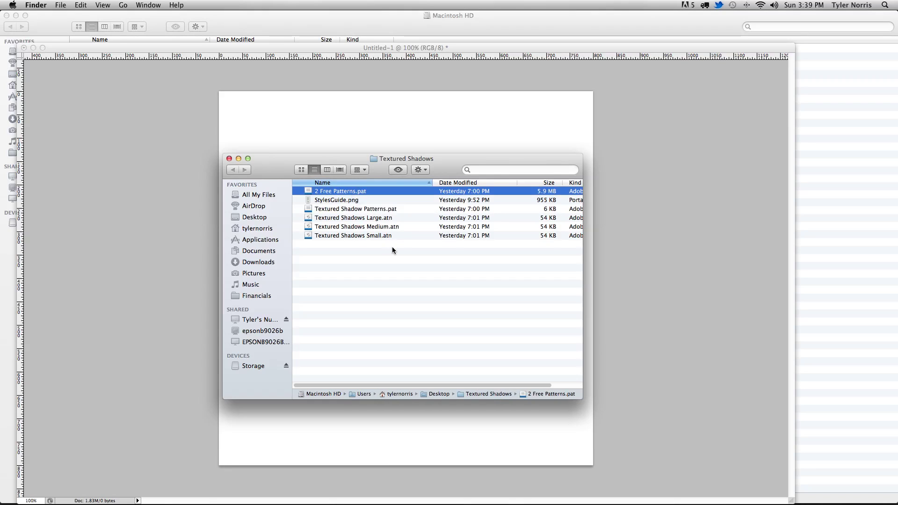
pyautogui.click(356, 236)
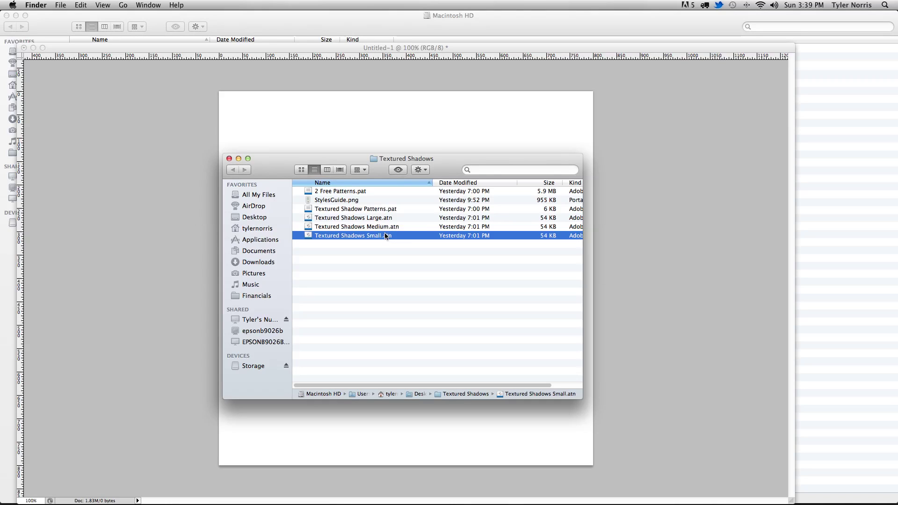
# Switch to Photoshop, hide the list of actions and display it again
pyautogui.click(612, 113)
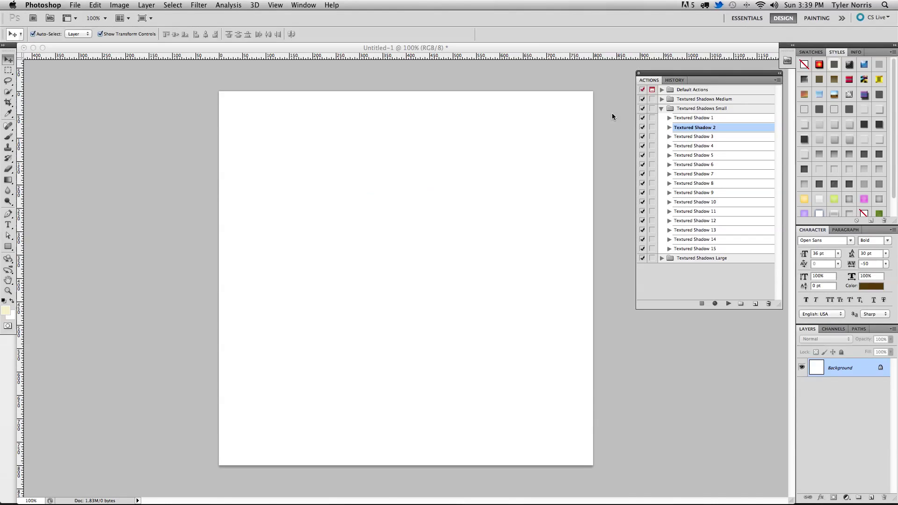
pyautogui.click(638, 74)
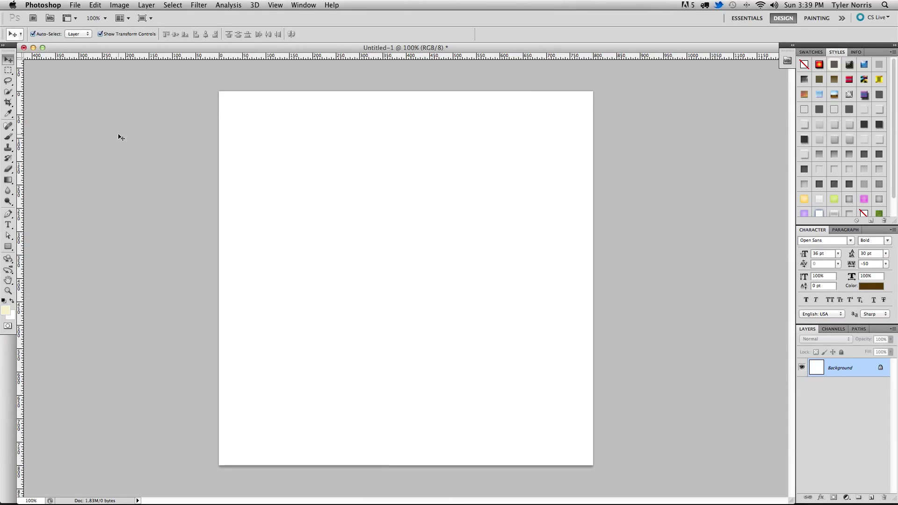
pyautogui.click(299, 6)
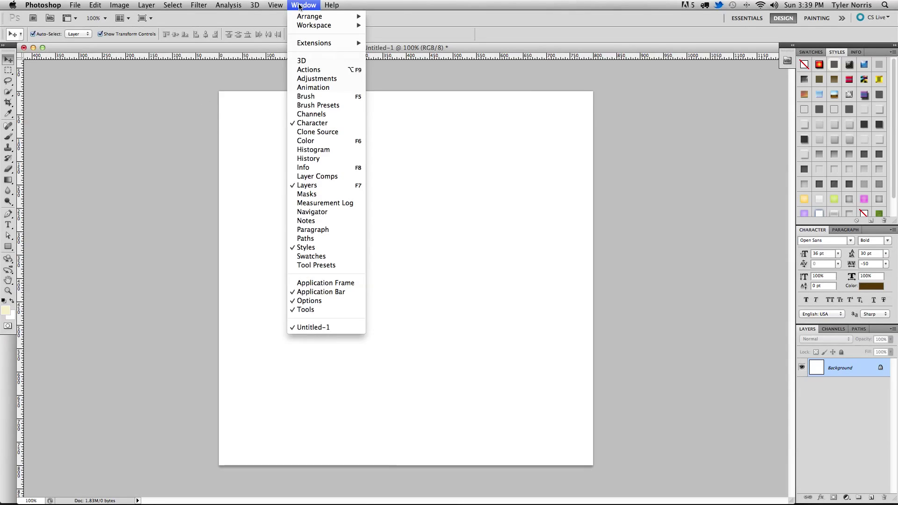
pyautogui.click(312, 69)
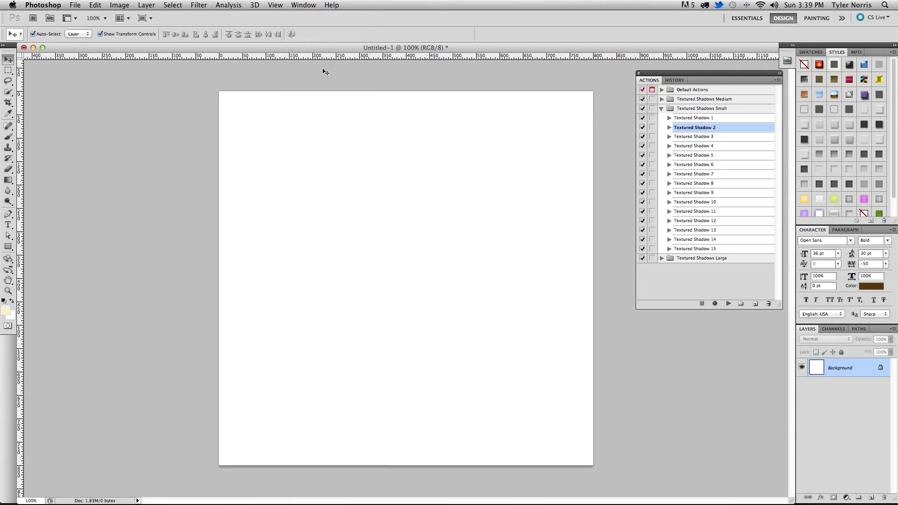
# Look at the option for loading actions without using it, and collapse the Textured Shadows Small set
pyautogui.click(778, 81)
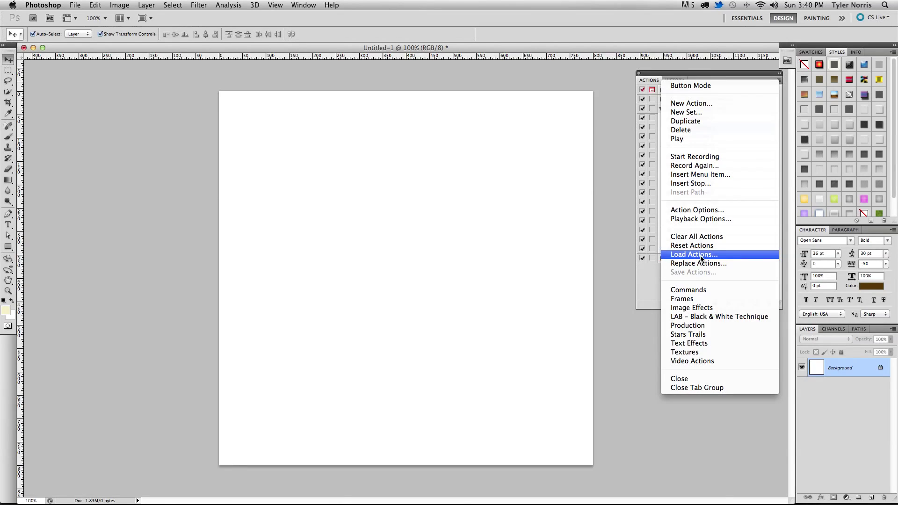
pyautogui.click(654, 276)
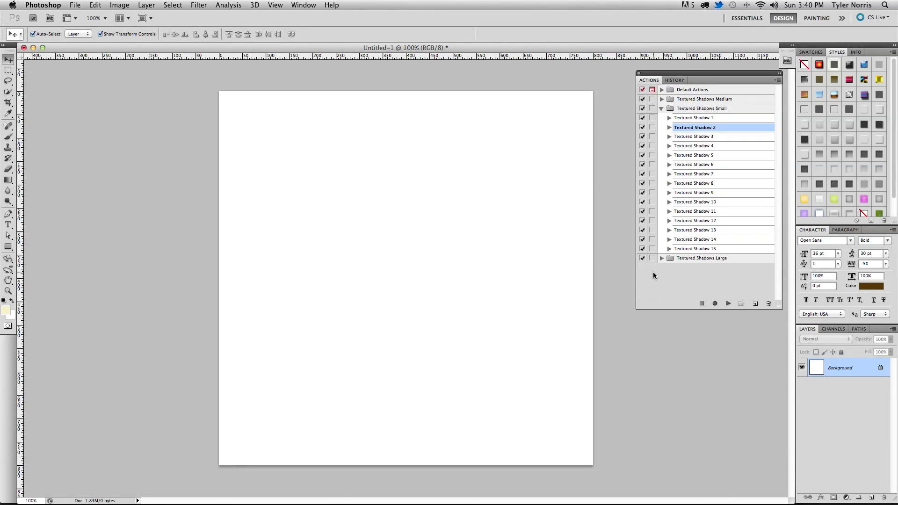
pyautogui.click(662, 109)
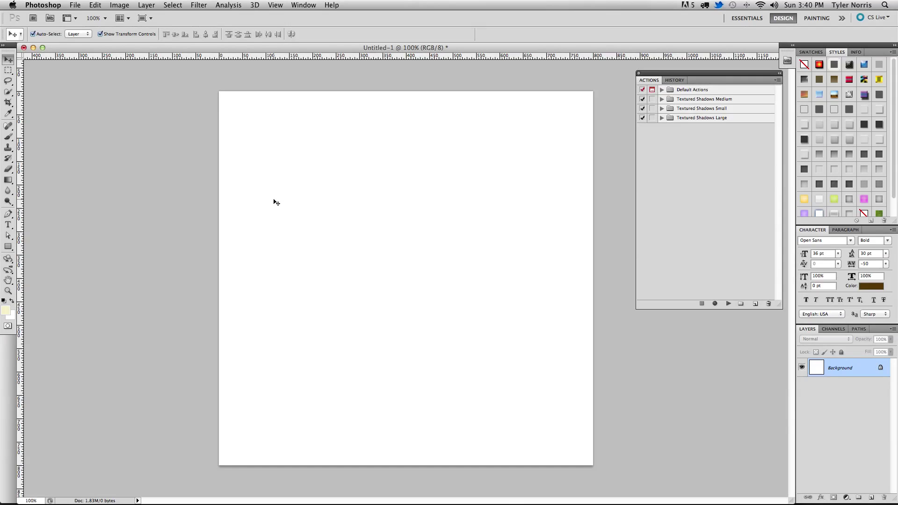
# Add the text "TEXTURED" in 36 pt Open Sans Bold and move it near the centre of the canvas
pyautogui.click(8, 225)
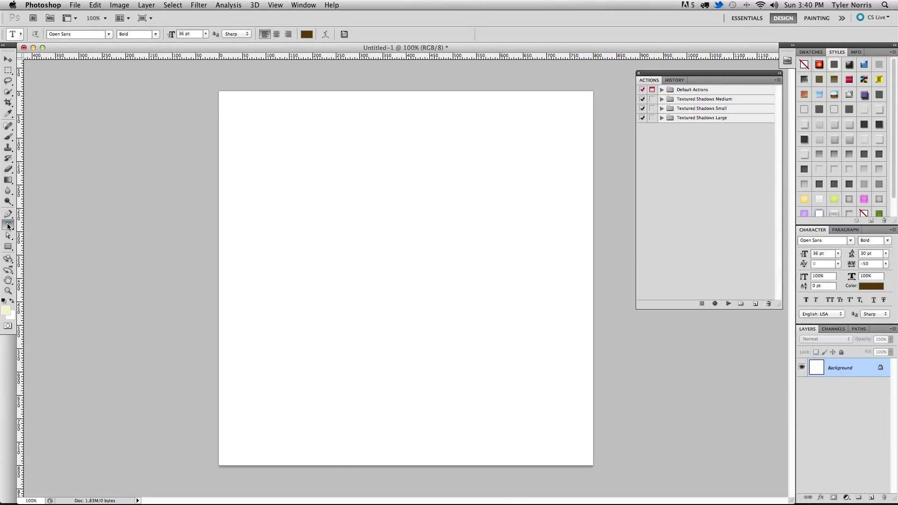
pyautogui.click(310, 241)
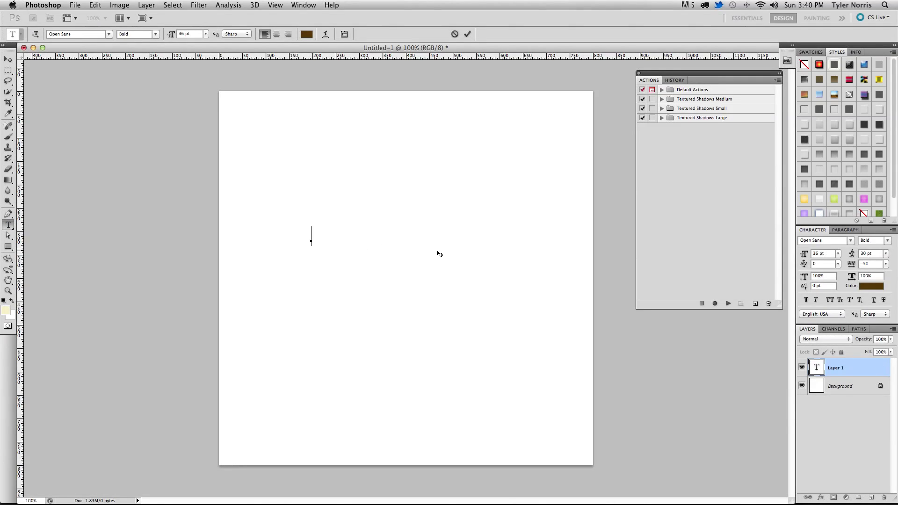
pyautogui.write('TEXTURED')
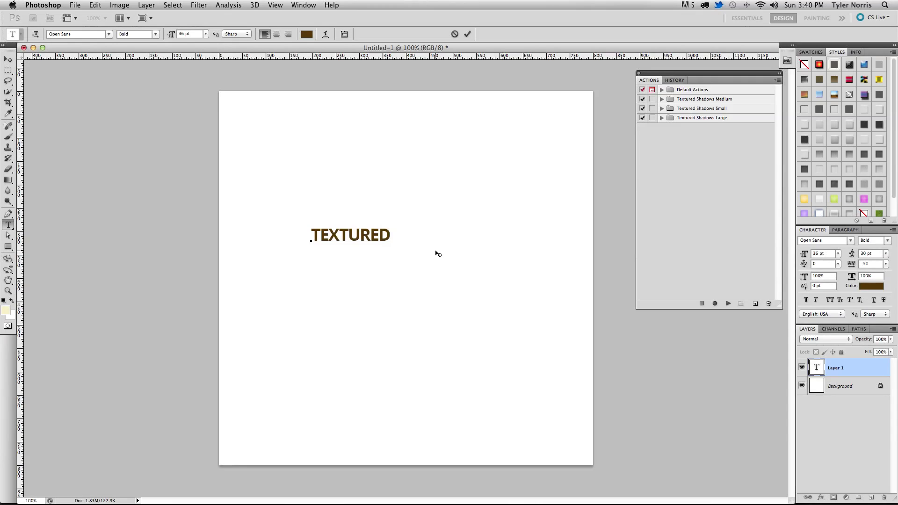
pyautogui.click(7, 60)
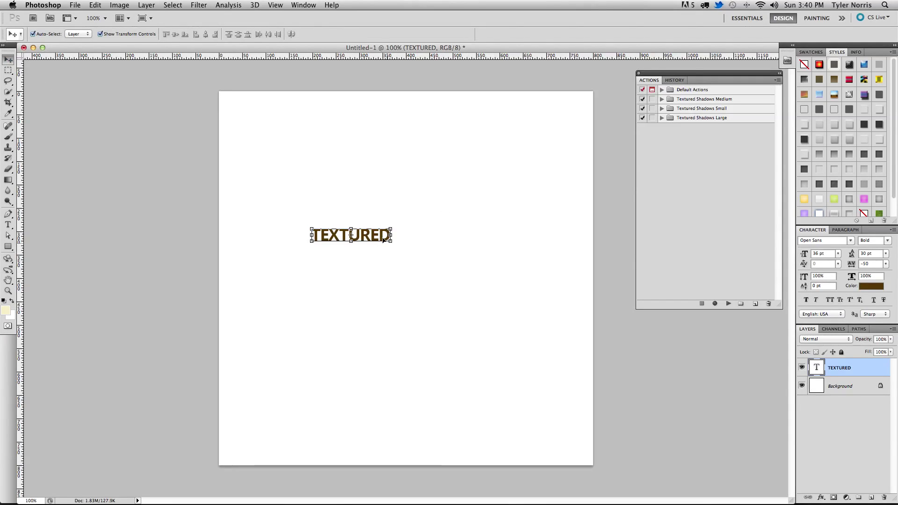
pyautogui.moveTo(369, 236); pyautogui.dragTo(421, 267)
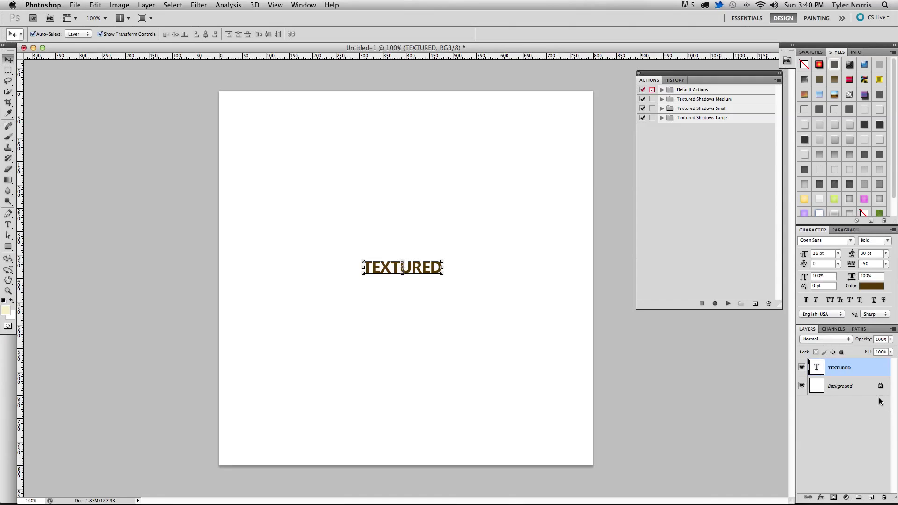
# Make the TEXTURED text layer the only selected layer and expand the Textured Shadows Small action set
pyautogui.click(864, 389)
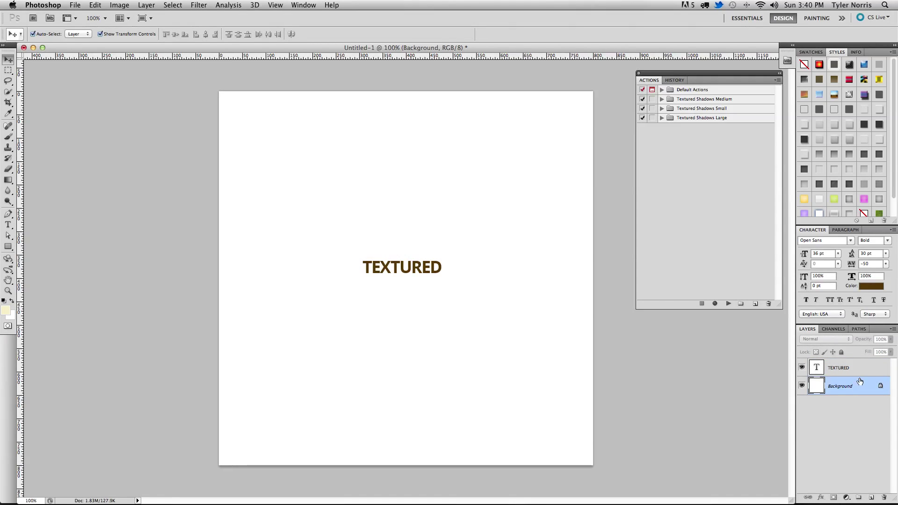
pyautogui.keyDown('shift'); pyautogui.click(862, 372); pyautogui.keyUp('shift')
pyautogui.click(861, 372)
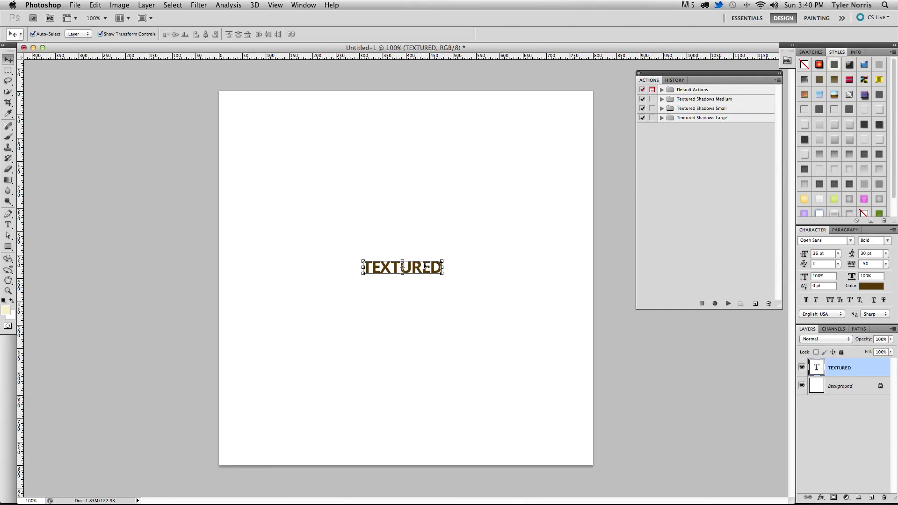
pyautogui.click(733, 111)
pyautogui.click(662, 109)
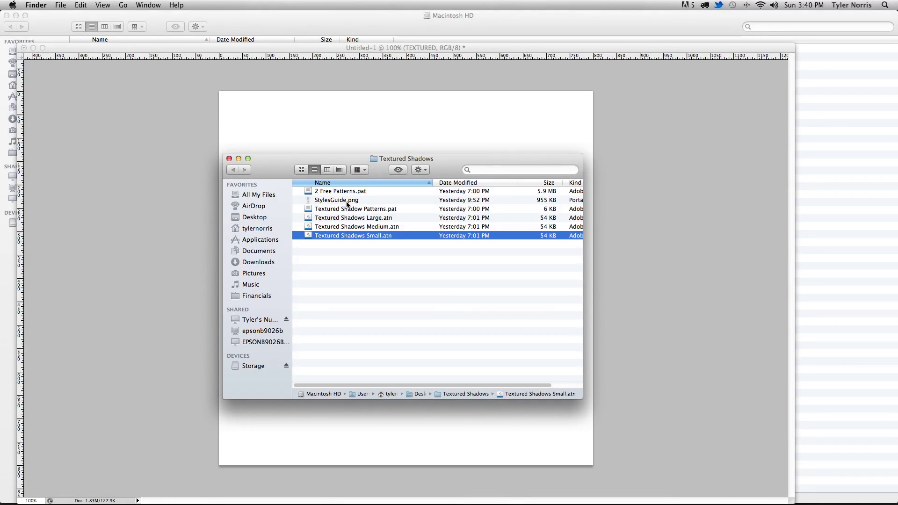
# Preview StylesGuide.png in Finder to compare the numbered shadow patterns and shadow sizes, and return to Photoshop
pyautogui.click(347, 201)
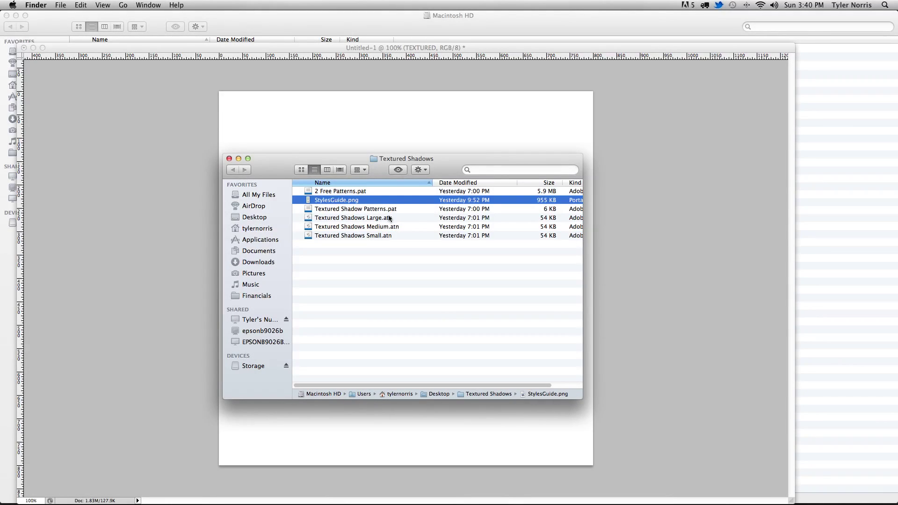
pyautogui.click(403, 169)
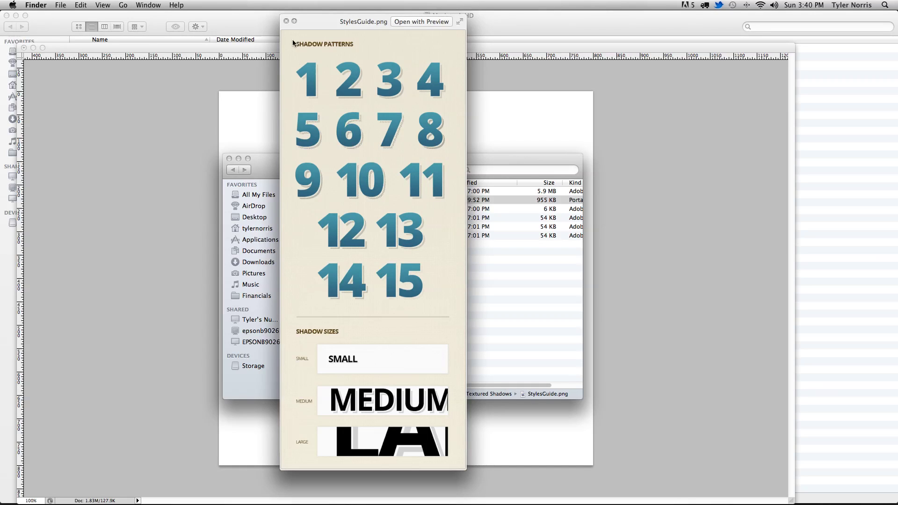
pyautogui.click(286, 22)
pyautogui.click(170, 165)
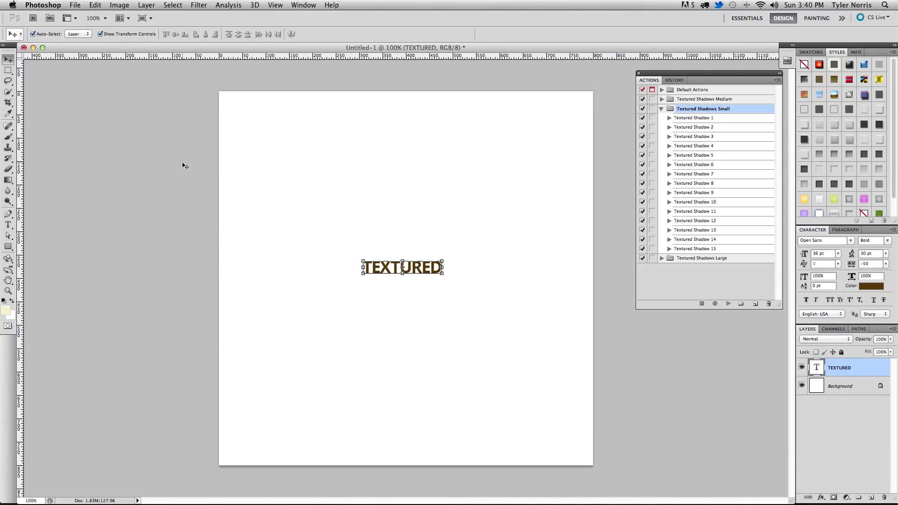
# Play the Textured Shadow 2 action from the Textured Shadows Small set on the TEXTURED layer
pyautogui.click(714, 128)
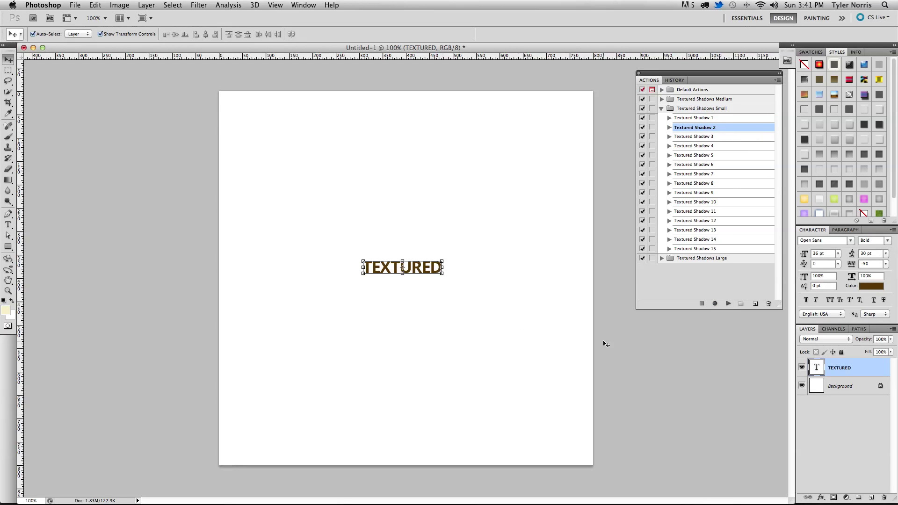
pyautogui.click(728, 305)
pyautogui.click(728, 304)
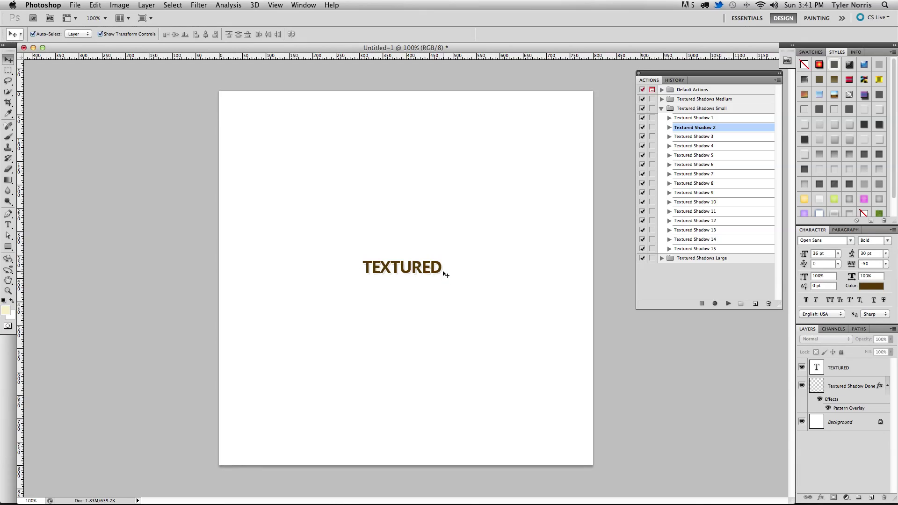
# Inspect the Textured Shadow Done layer beneath the text and delete it
pyautogui.press('super+alt+a')
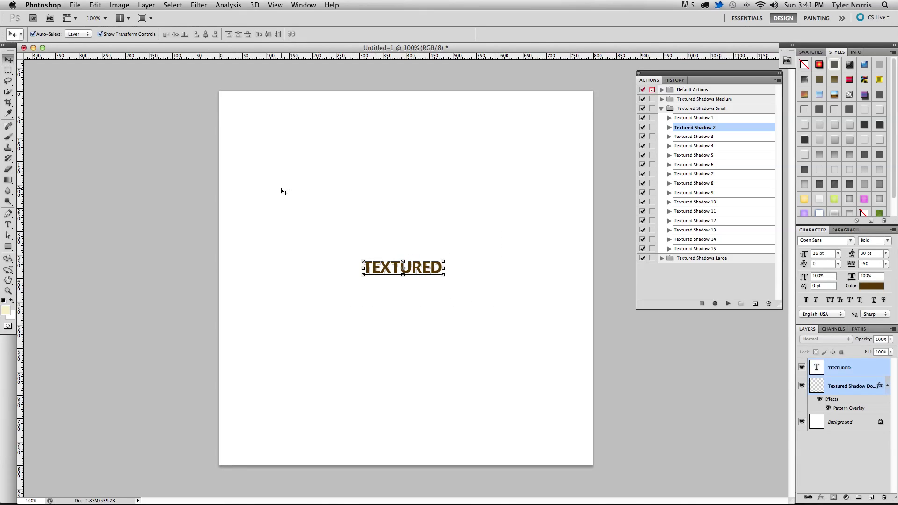
pyautogui.click(863, 383)
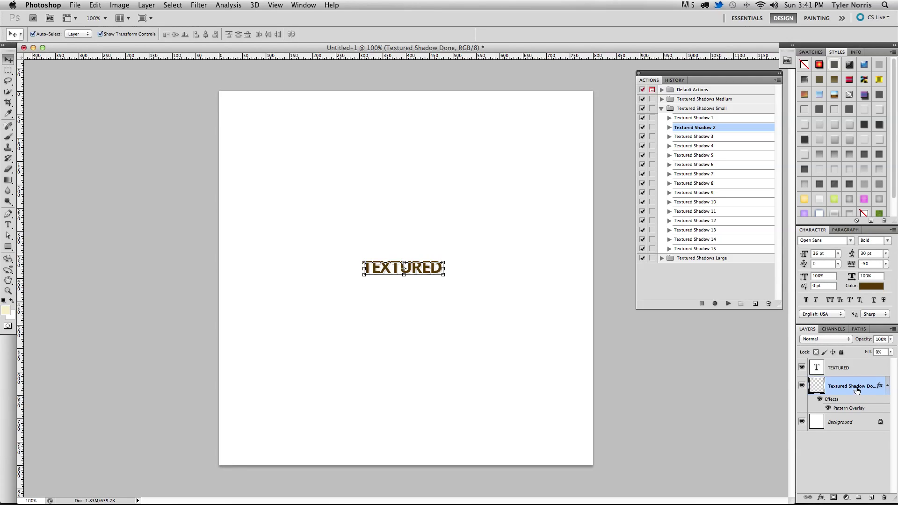
pyautogui.click(857, 454)
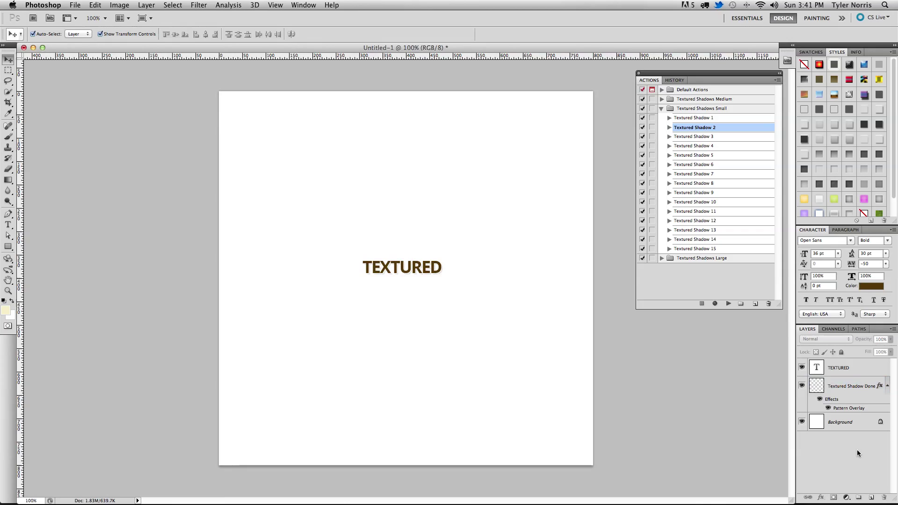
pyautogui.click(845, 389)
pyautogui.press('Delete')
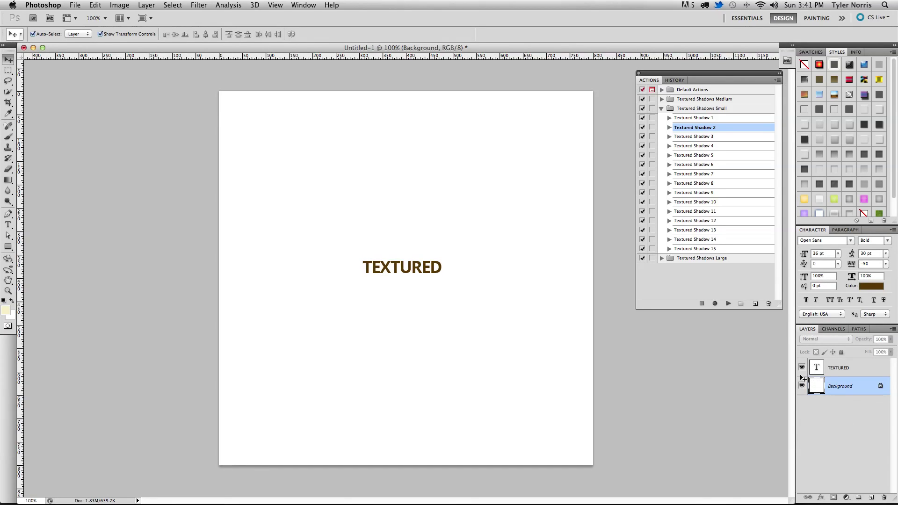
# Set the TEXTURED text size to 150 pt and move the enlarged text to the centre of the canvas
pyautogui.click(425, 267)
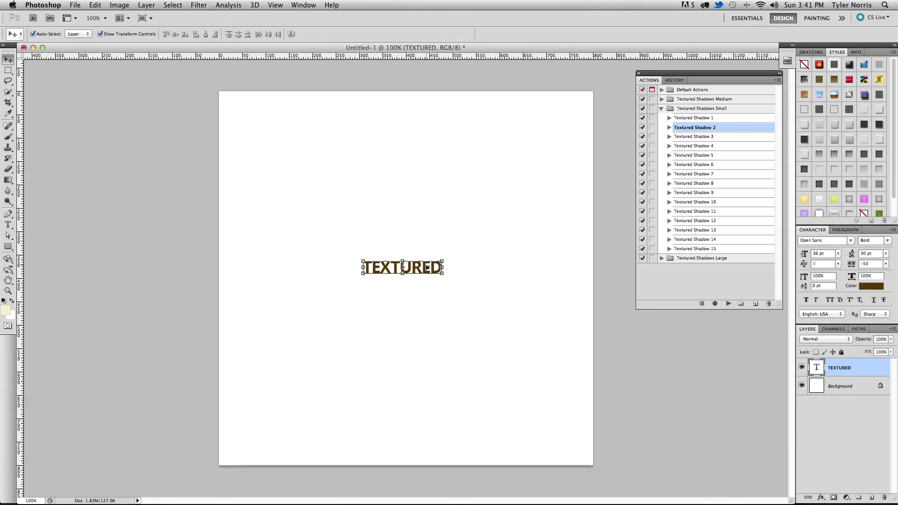
pyautogui.click(837, 254)
pyautogui.click(834, 254)
pyautogui.doubleClick(817, 254)
pyautogui.write('159')
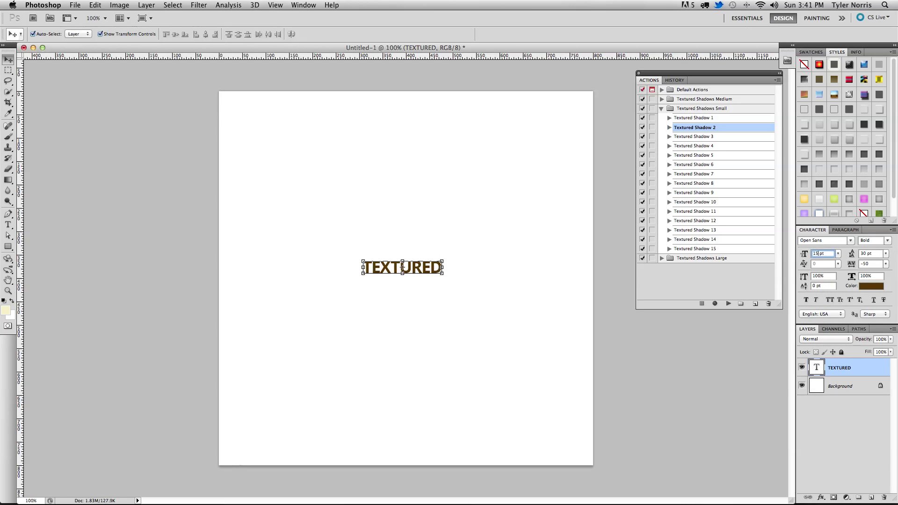
pyautogui.press('BackSpace')
pyautogui.write('0')
pyautogui.press('Return')
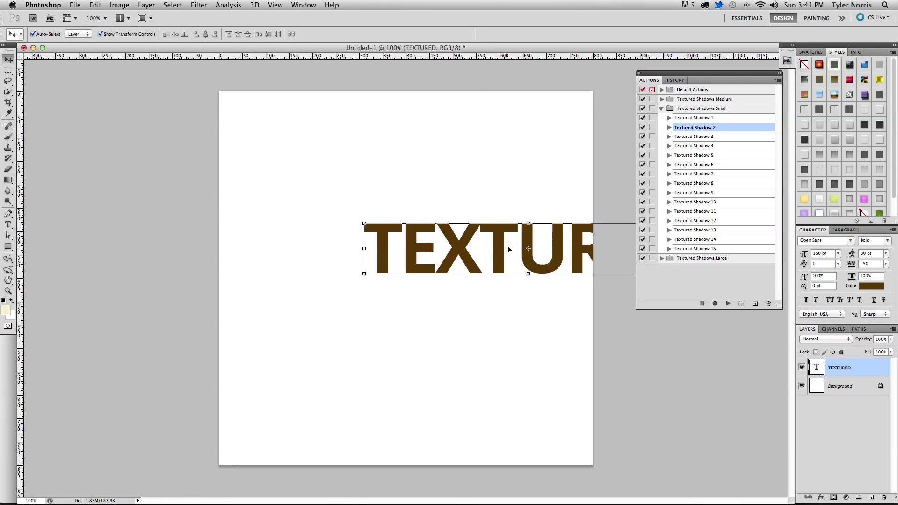
pyautogui.moveTo(528, 236); pyautogui.dragTo(404, 271)
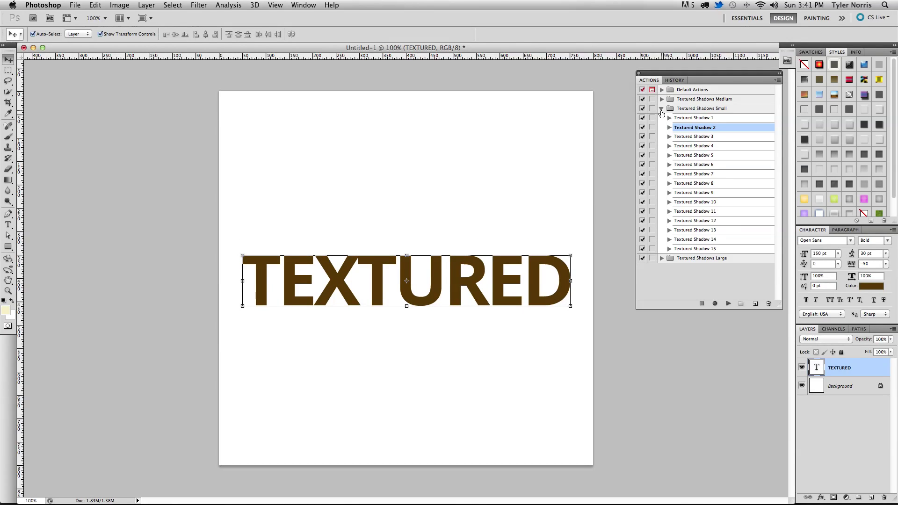
# Play the Textured Shadow 2 action from the Textured Shadows Medium set on the TEXTURED text layer
pyautogui.click(661, 109)
pyautogui.click(662, 100)
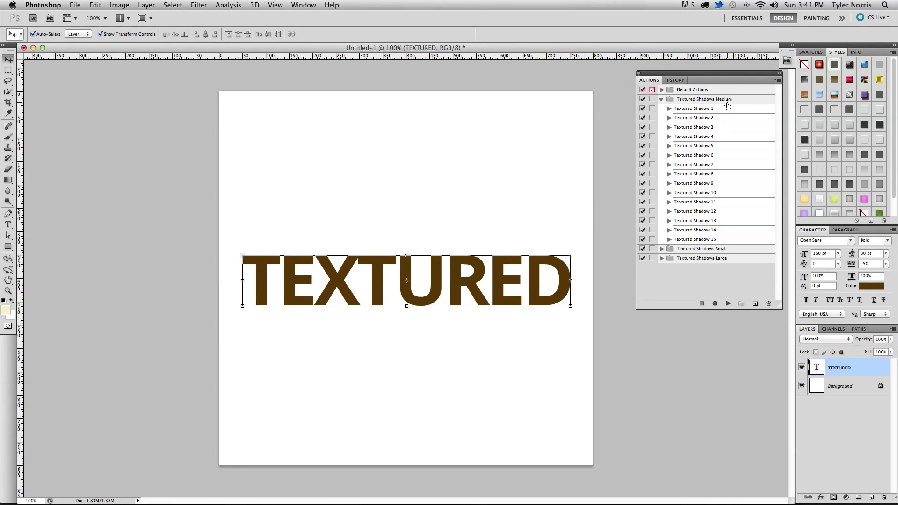
pyautogui.click(724, 119)
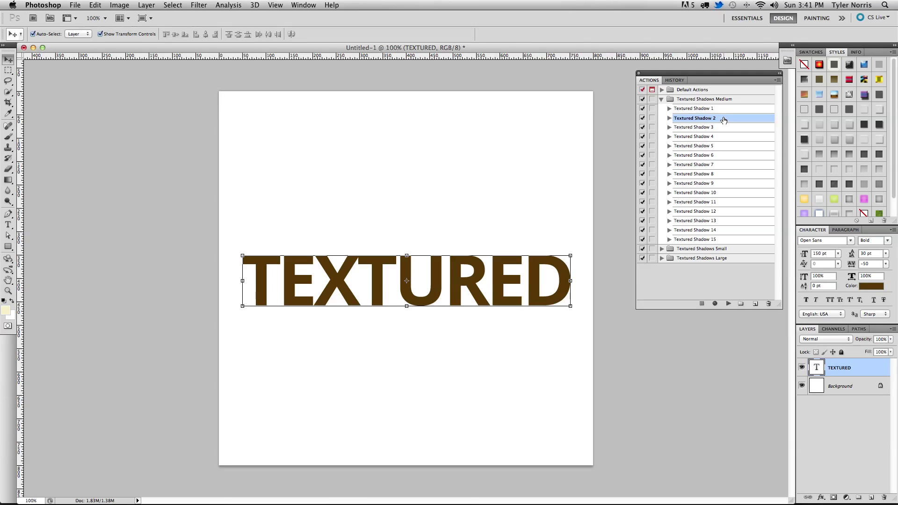
pyautogui.click(729, 304)
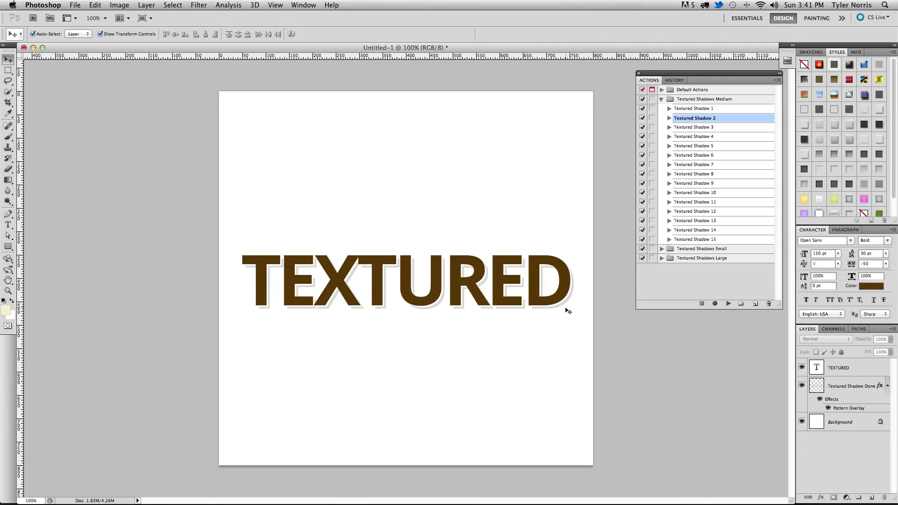
pyautogui.click(568, 305)
pyautogui.click(706, 378)
# Nudge the Textured Shadow Done layer up and to the left in small increments to shorten the shadow behind the text
pyautogui.click(860, 386)
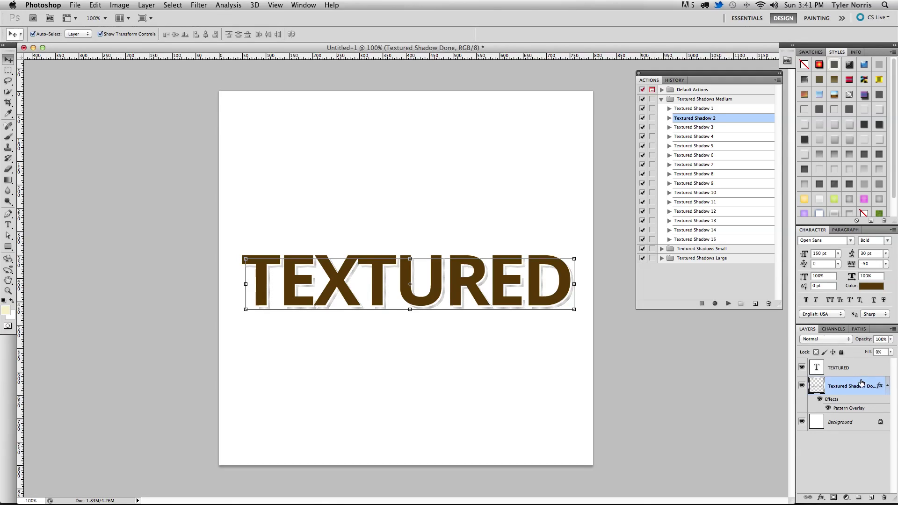
pyautogui.press('Up')
pyautogui.press('Up')
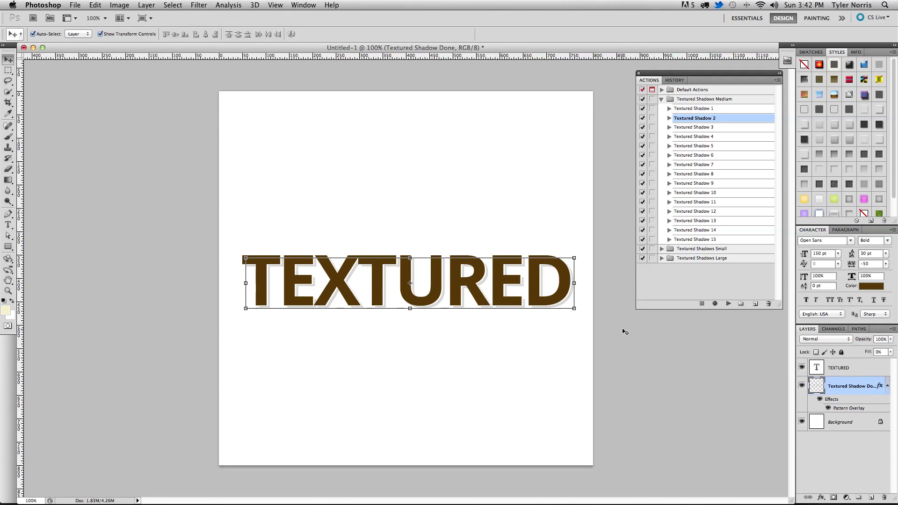
pyautogui.press('Left')
pyautogui.press('Left')
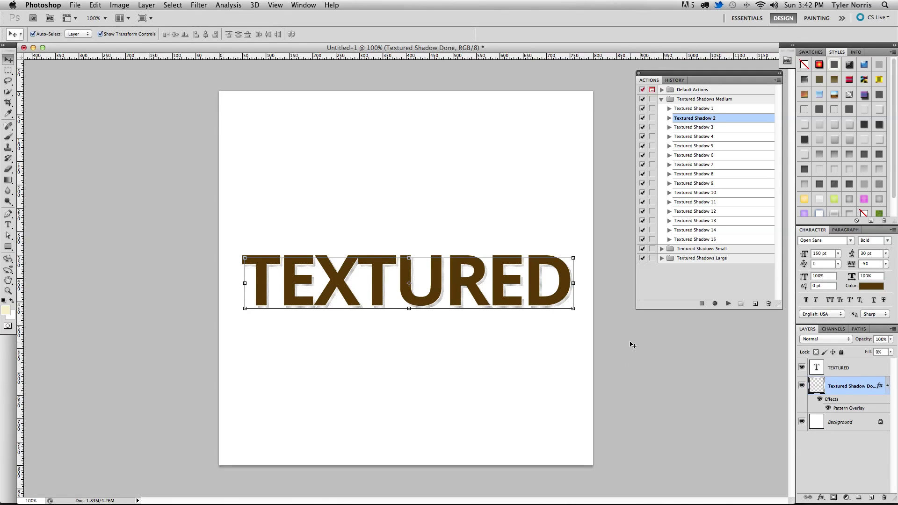
pyautogui.press('Up')
pyautogui.press('Up')
pyautogui.press('Left')
pyautogui.press('Left')
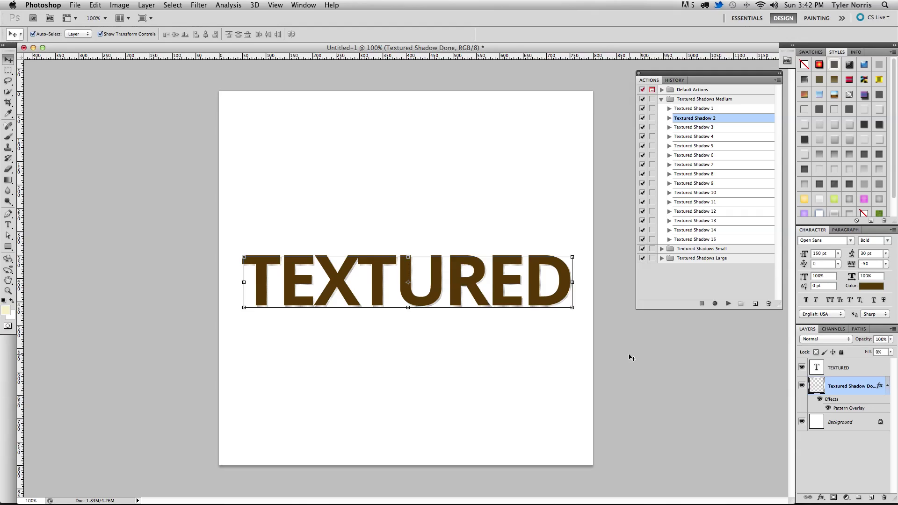
# Nudge the shadow layer down and right beyond its original offset to lengthen the shadow, and move it back to that offset
pyautogui.press('Down')
pyautogui.press('Down')
pyautogui.press('Right')
pyautogui.press('Right')
pyautogui.press('Down')
pyautogui.press('Down')
pyautogui.press('Right')
pyautogui.press('Right')
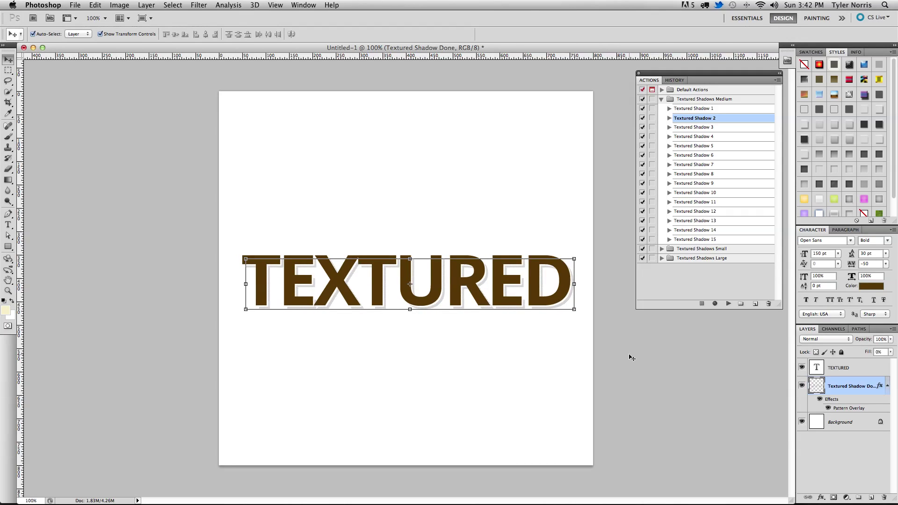
pyautogui.press('Down')
pyautogui.press('Down')
pyautogui.press('Right')
pyautogui.press('Right')
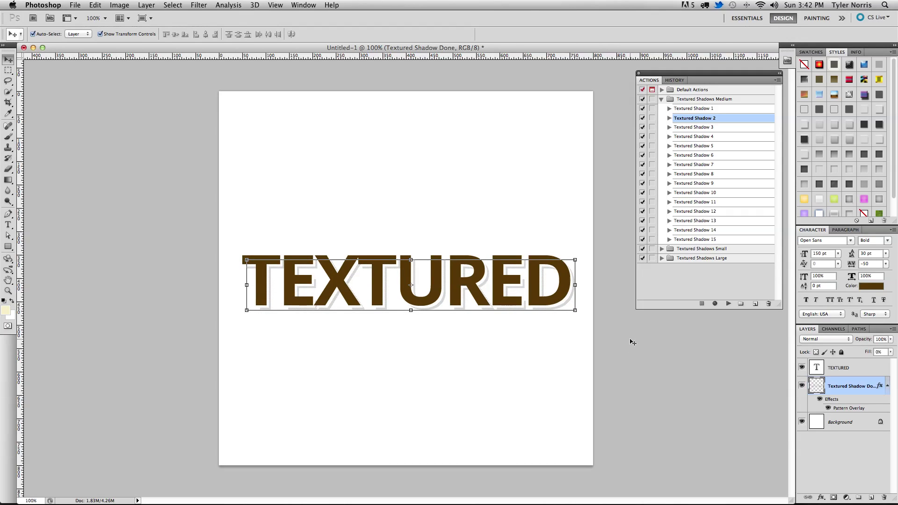
pyautogui.press('Up')
pyautogui.press('Up')
pyautogui.press('Left')
pyautogui.press('Left')
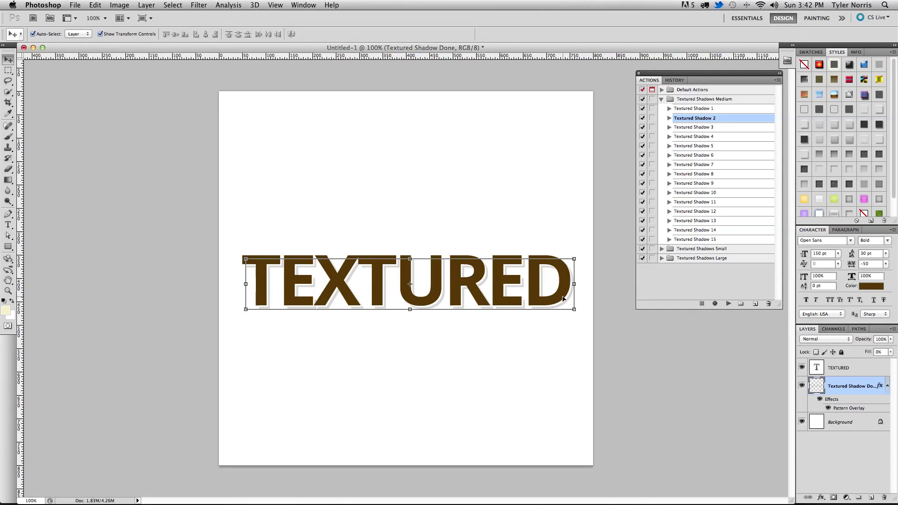
# Set the fill of the Textured Shadow Done layer to 19%
pyautogui.click(885, 352)
pyautogui.click(890, 352)
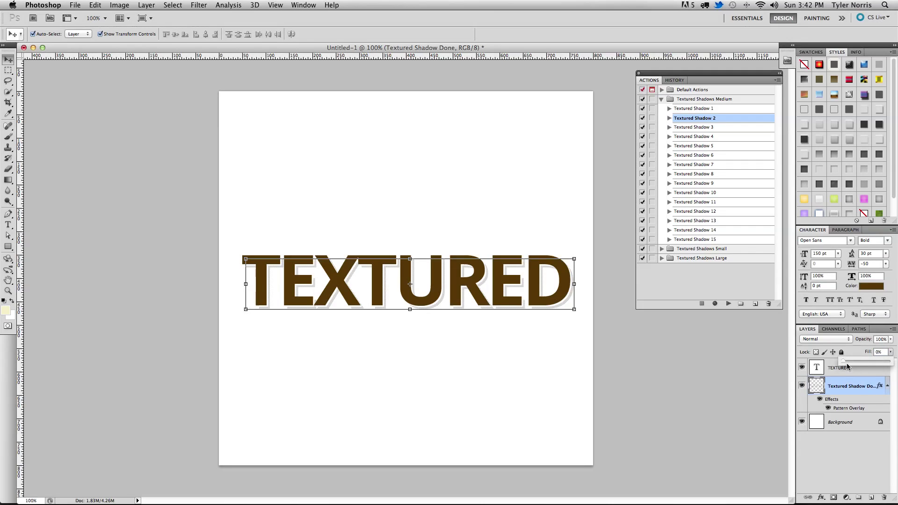
pyautogui.moveTo(846, 363)
pyautogui.mouseDown()
pyautogui.moveTo(865, 358)
pyautogui.moveTo(852, 363)
pyautogui.mouseUp()
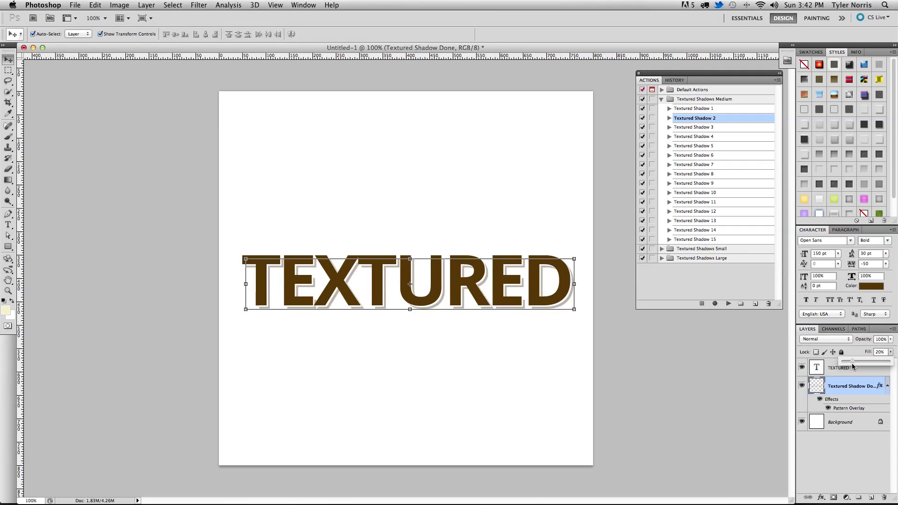
pyautogui.moveTo(851, 363); pyautogui.dragTo(852, 364)
pyautogui.click(866, 406)
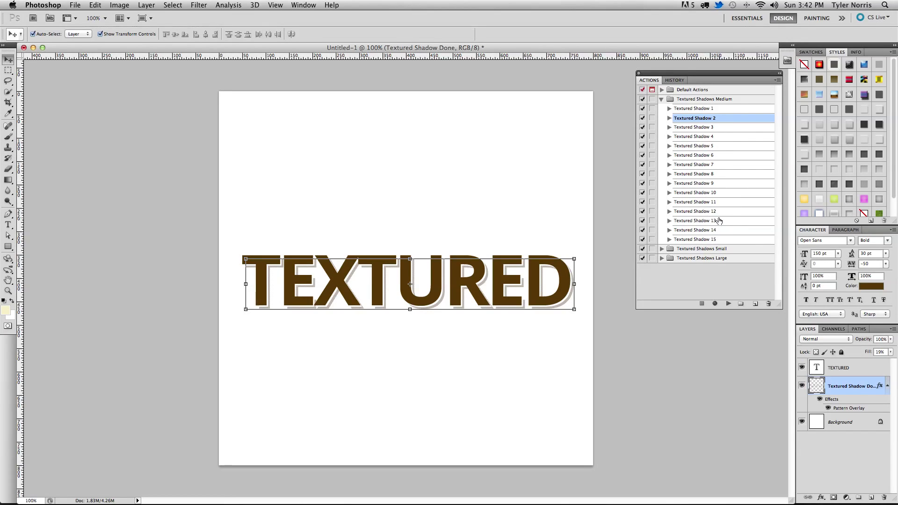
# Try several of the black-and-transparent patterns in the shadow layer's Pattern Overlay settings
pyautogui.doubleClick(861, 409)
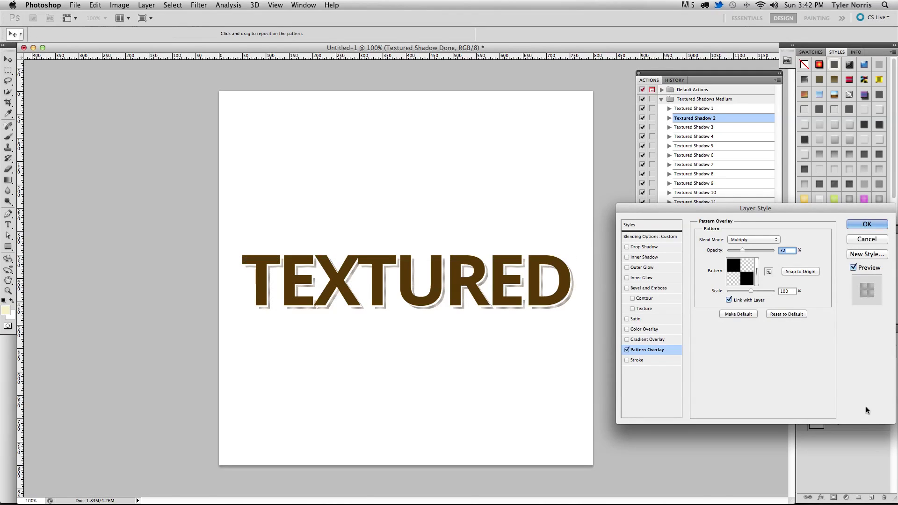
pyautogui.click(757, 273)
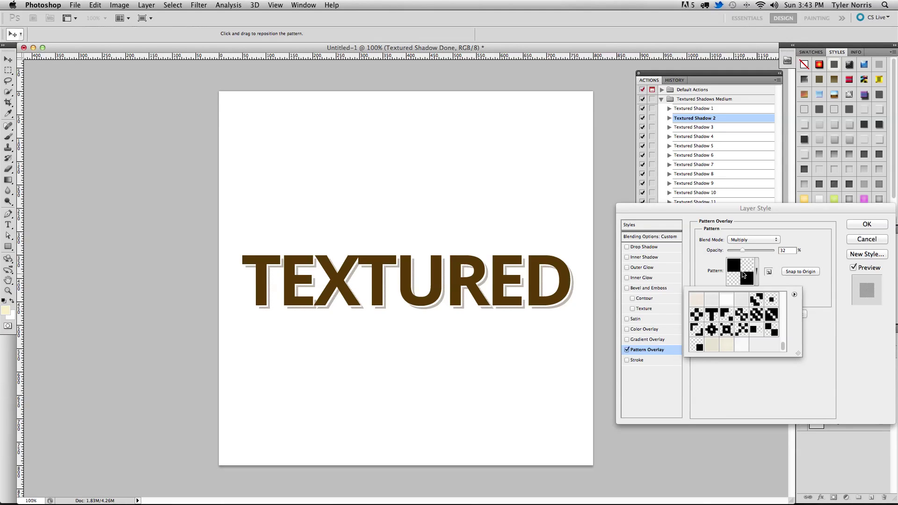
pyautogui.click(712, 331)
pyautogui.click(696, 330)
pyautogui.click(696, 315)
pyautogui.click(740, 315)
pyautogui.click(757, 329)
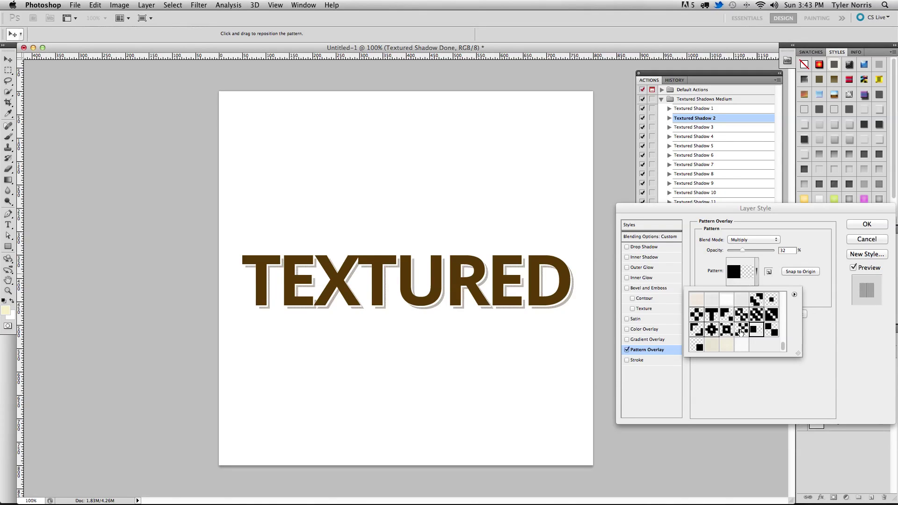
pyautogui.click(742, 330)
pyautogui.click(728, 329)
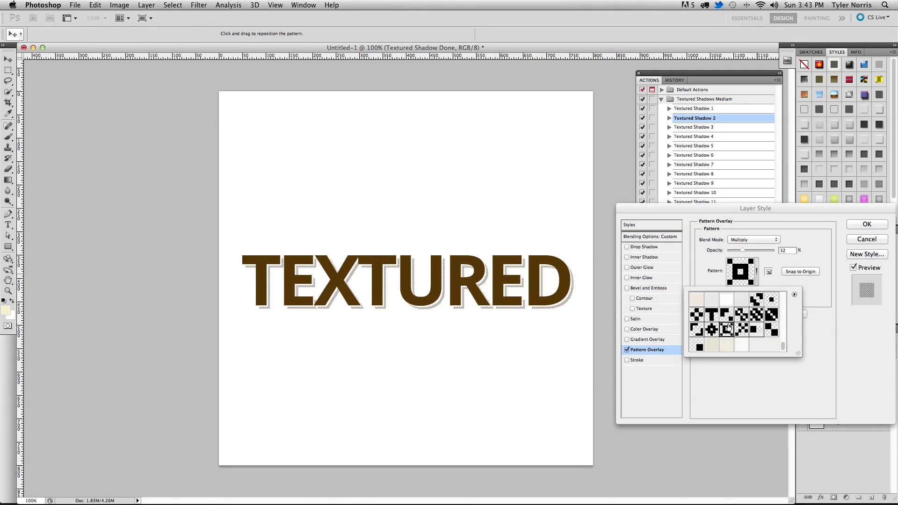
# Try a wood-grain pattern at 100% opacity in the shadow's Pattern Overlay, and cancel the layer style changes
pyautogui.moveTo(784, 343); pyautogui.dragTo(784, 346)
pyautogui.click(745, 314)
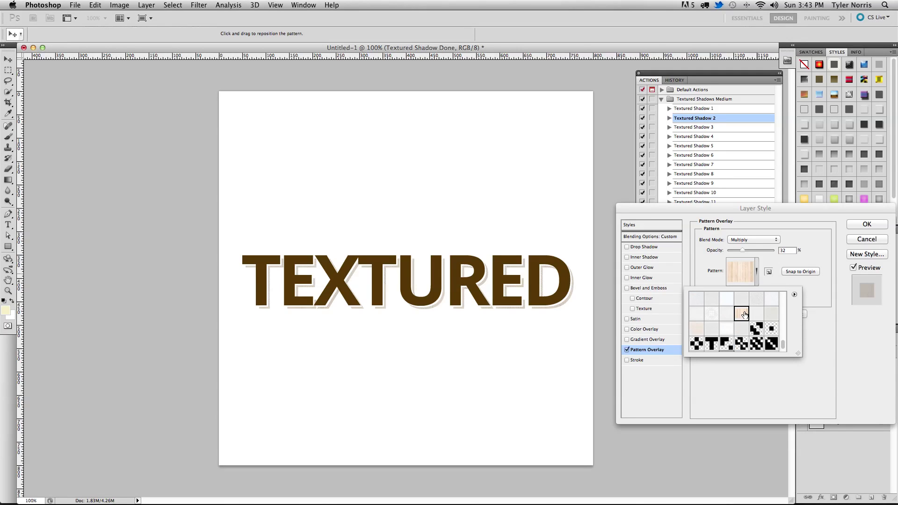
pyautogui.click(746, 314)
pyautogui.moveTo(743, 252); pyautogui.dragTo(793, 251)
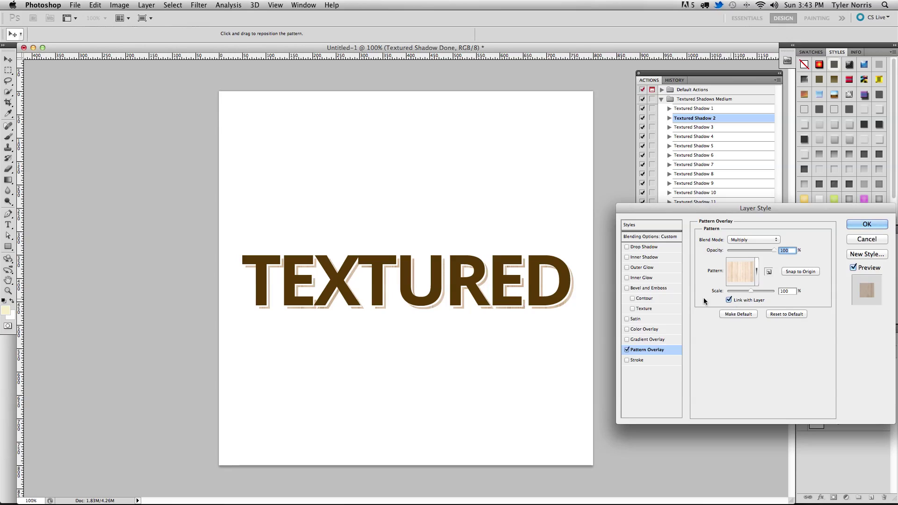
pyautogui.click(867, 239)
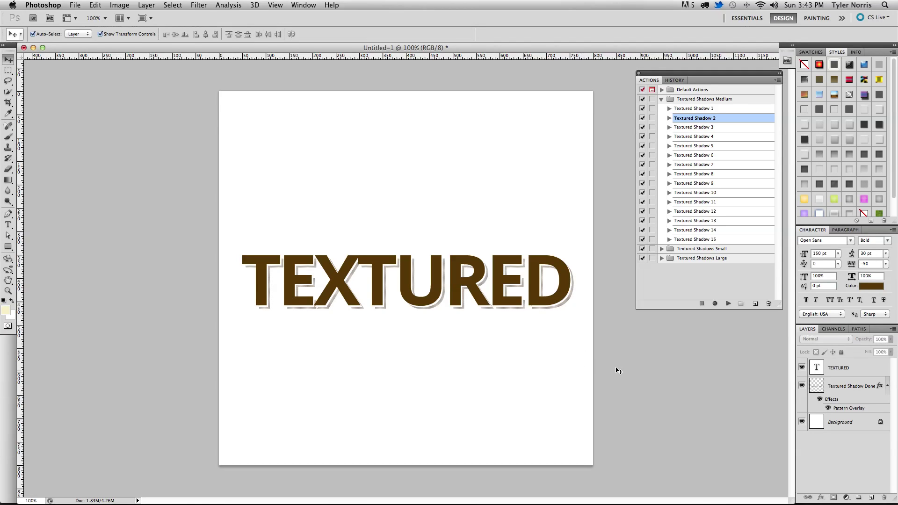
# Delete the text and shadow layers and draw a cream rectangle shape covering the entire canvas
pyautogui.moveTo(619, 371); pyautogui.dragTo(213, 192)
pyautogui.press('BackSpace')
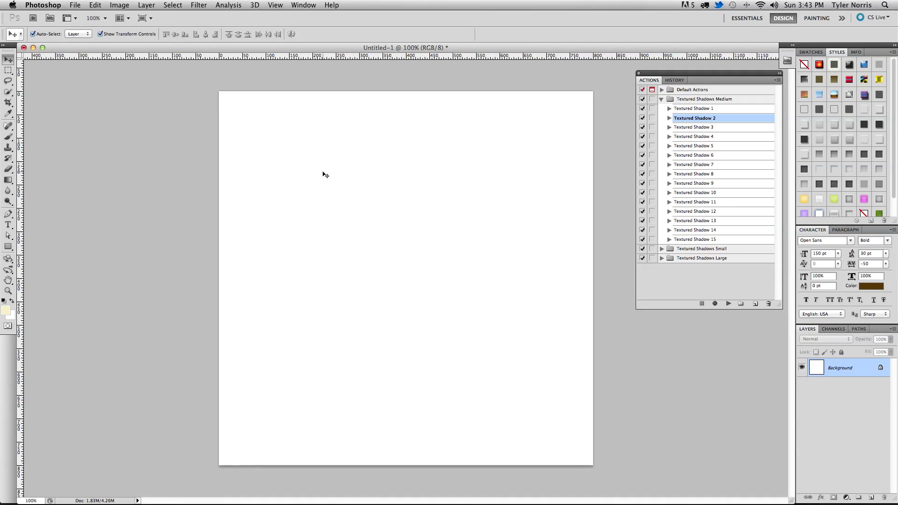
pyautogui.click(8, 248)
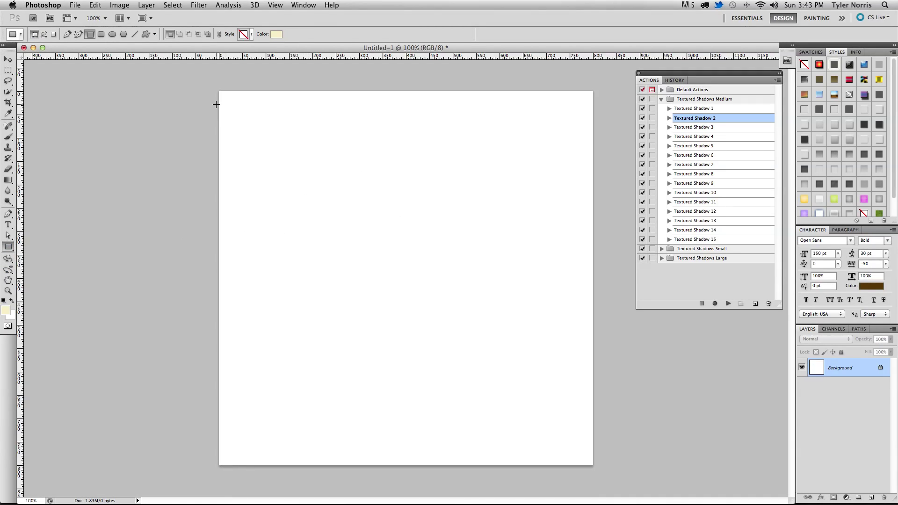
pyautogui.moveTo(212, 85); pyautogui.dragTo(601, 467)
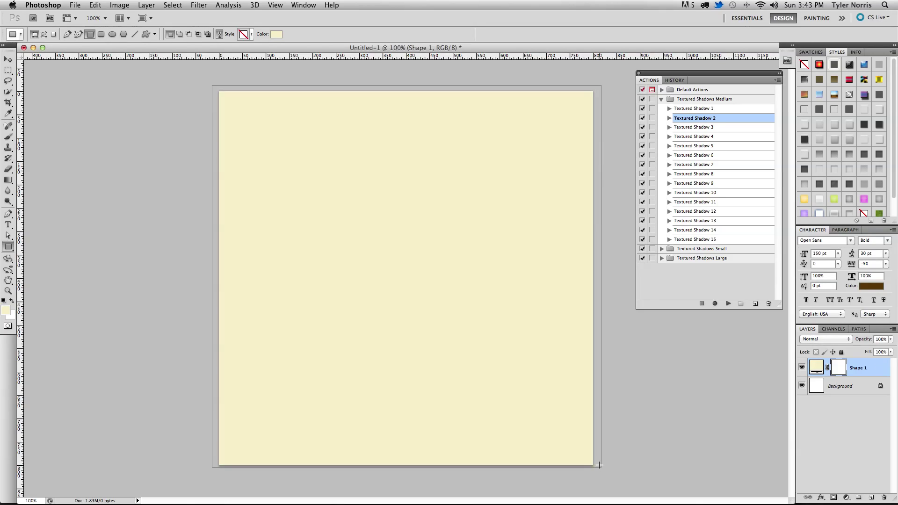
pyautogui.click(8, 60)
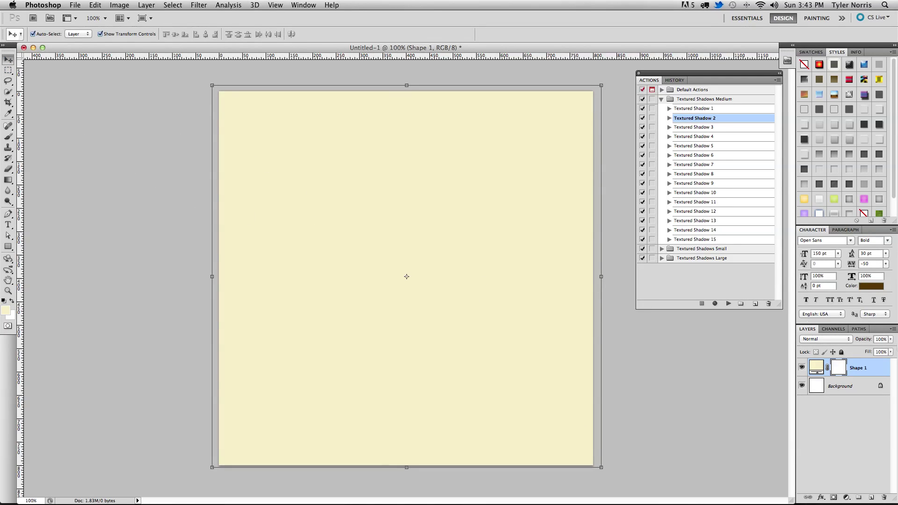
# Apply a Pattern Overlay with the Beige Texture pattern to the Shape 1 layer and lock all of that layer
pyautogui.doubleClick(882, 369)
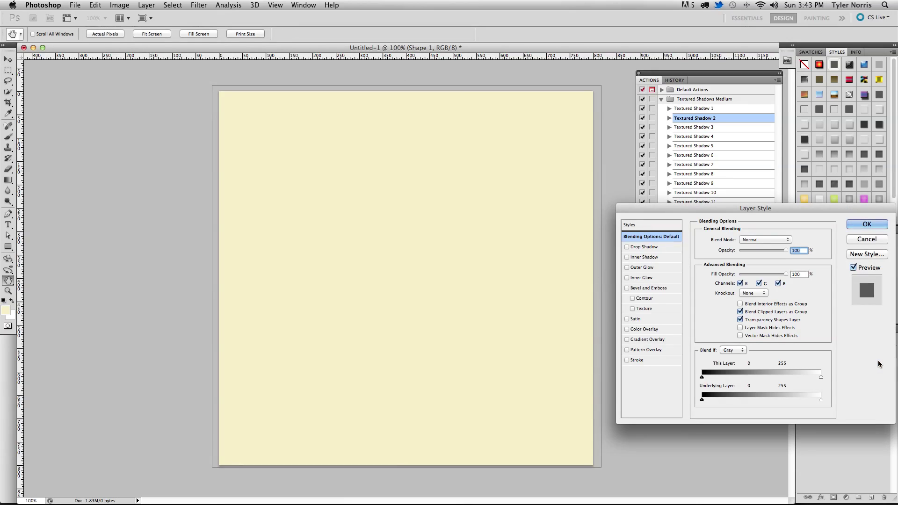
pyautogui.click(656, 350)
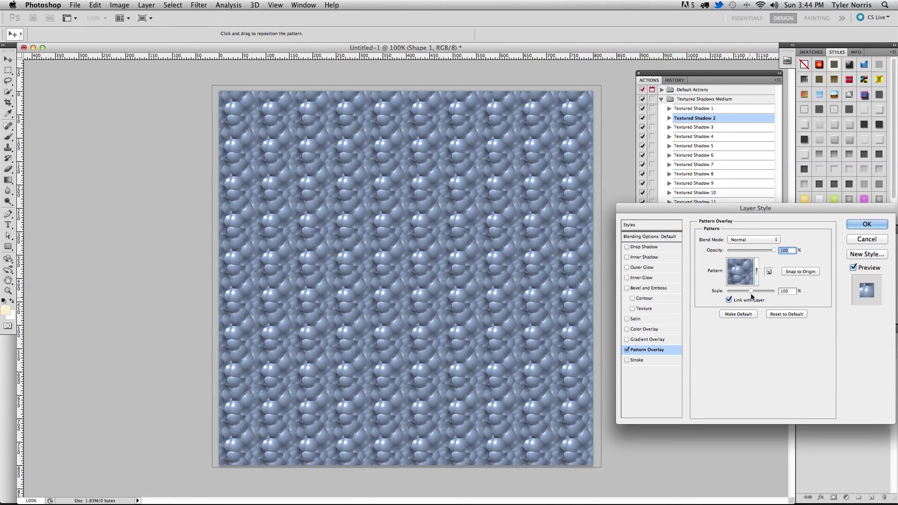
pyautogui.click(757, 271)
pyautogui.moveTo(785, 341); pyautogui.dragTo(784, 346)
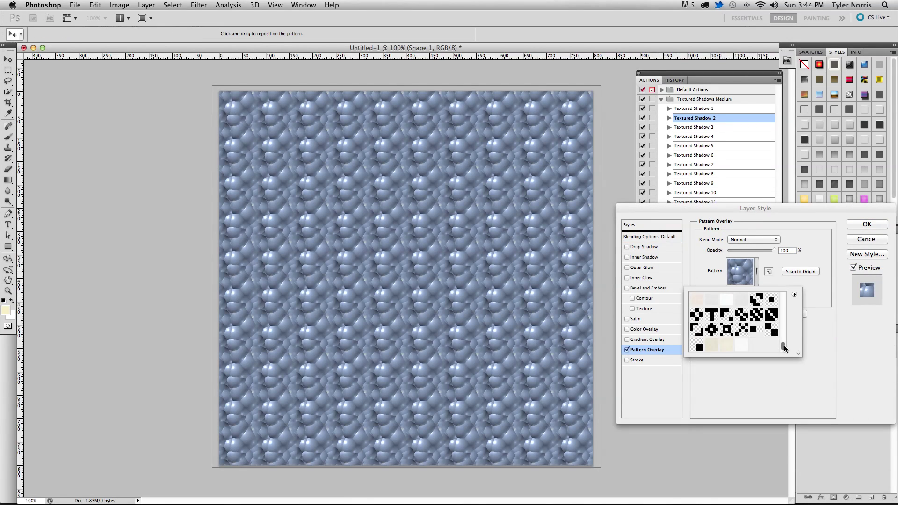
pyautogui.click(728, 347)
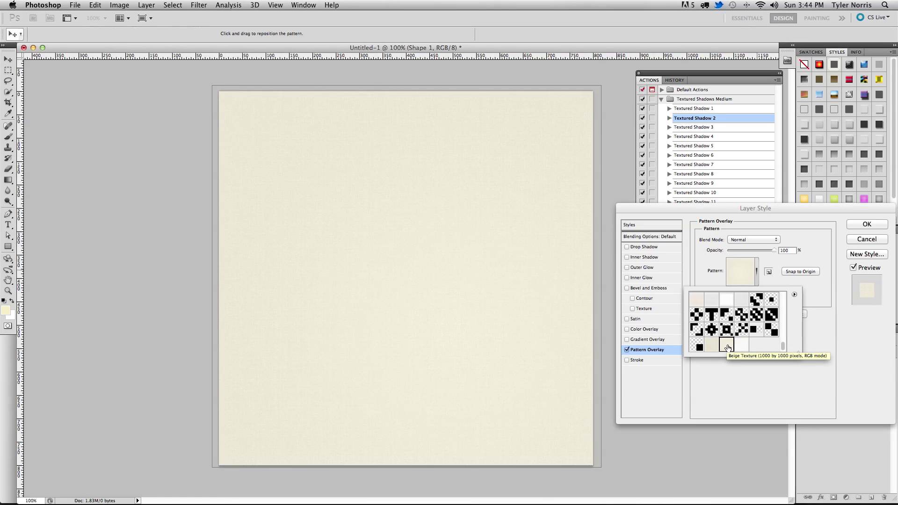
pyautogui.click(734, 391)
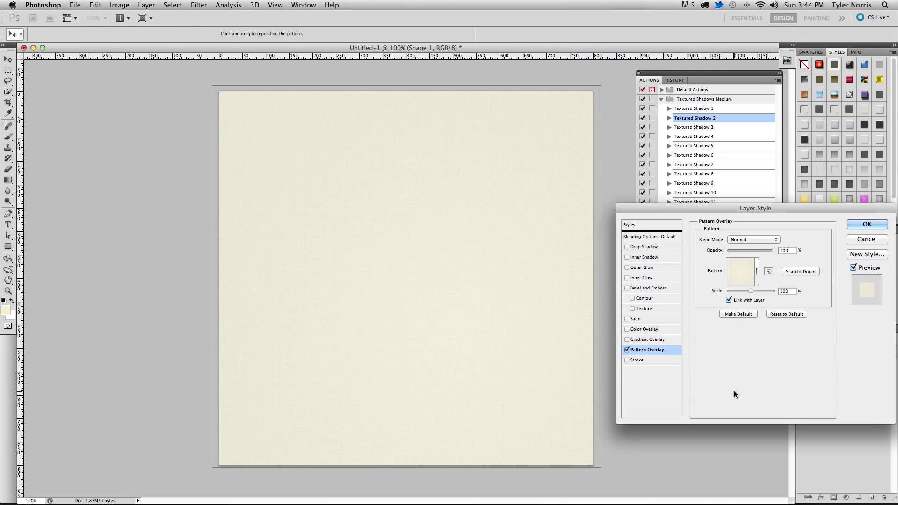
pyautogui.click(867, 224)
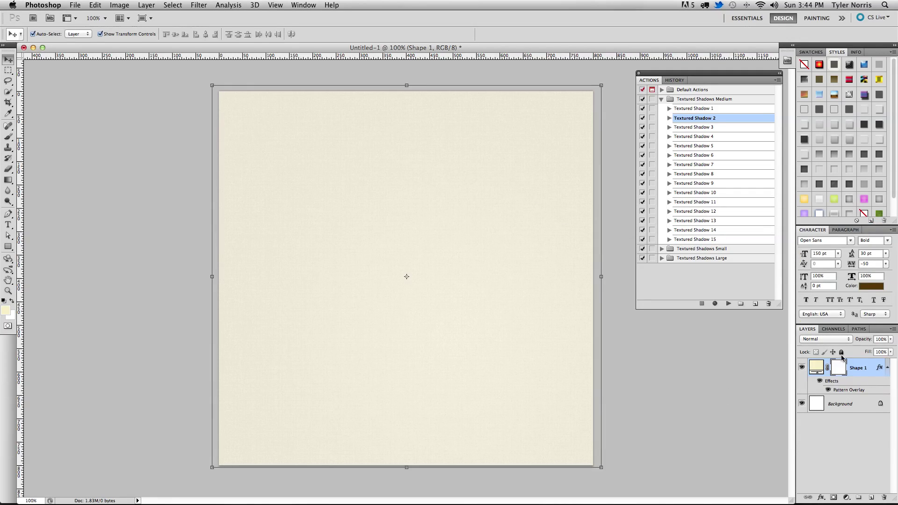
pyautogui.click(838, 353)
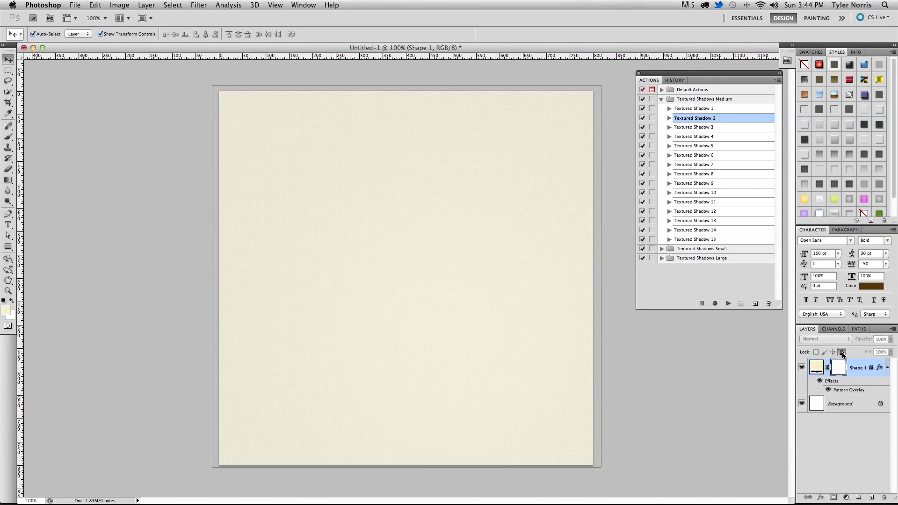
pyautogui.click(405, 288)
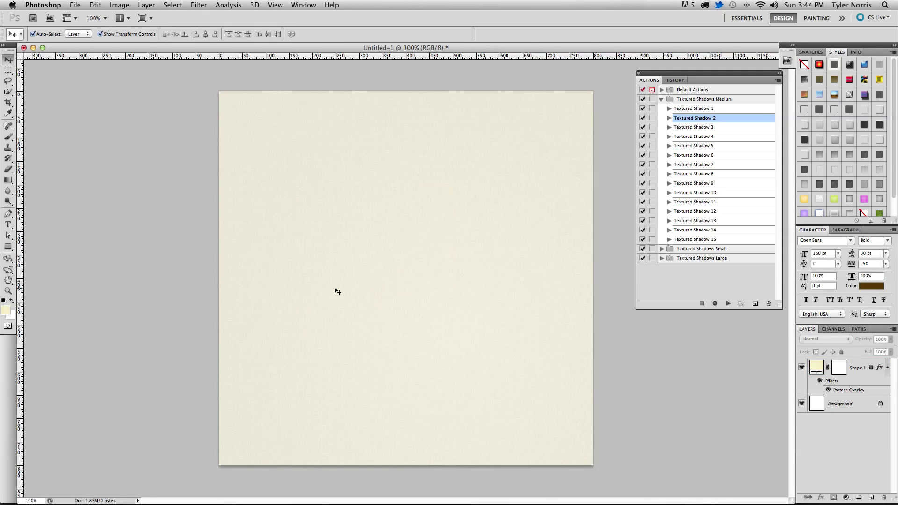
# Add a text box spanning the canvas width, about 800 px, containing "TEXTURED" in Open Sans Bold at 150 pt
pyautogui.click(9, 225)
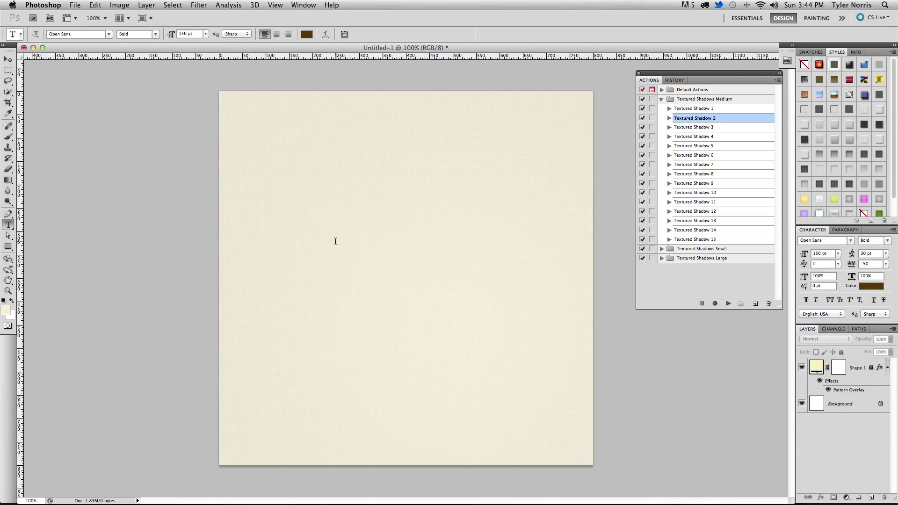
pyautogui.moveTo(220, 228); pyautogui.dragTo(593, 318)
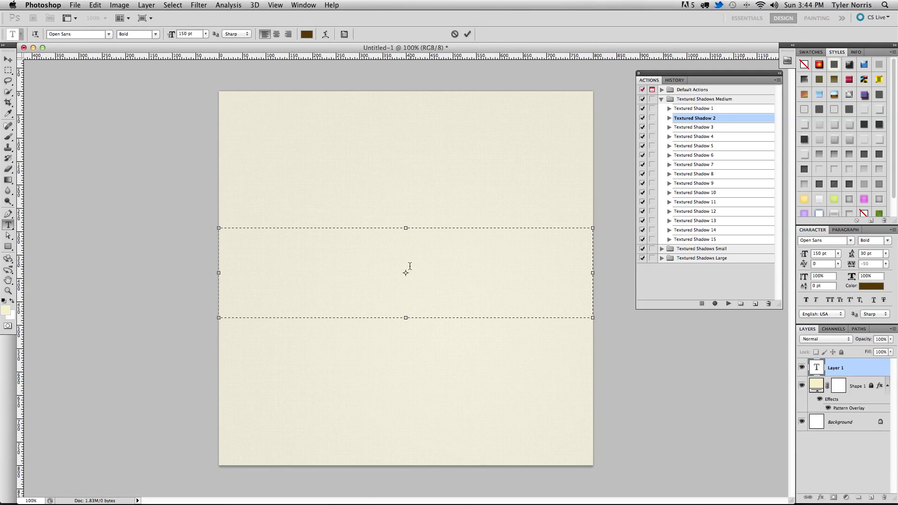
pyautogui.write('TEXTURED')
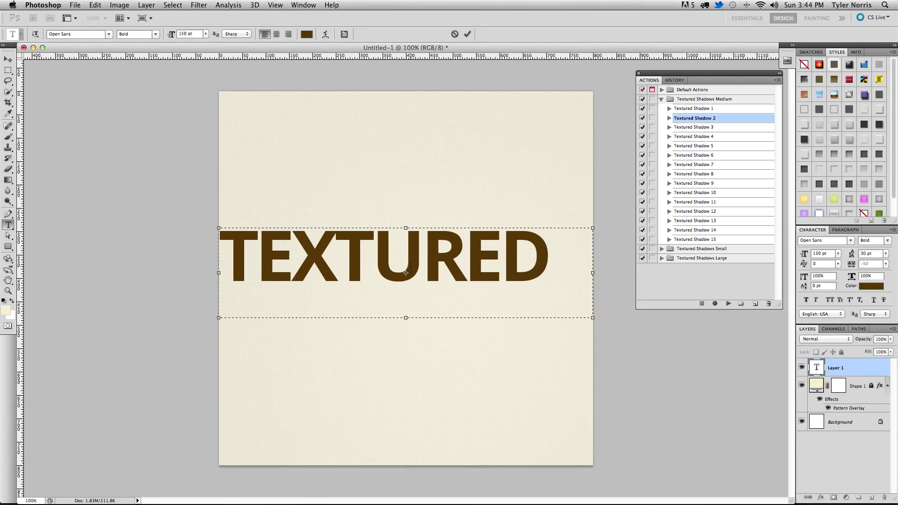
pyautogui.click(8, 59)
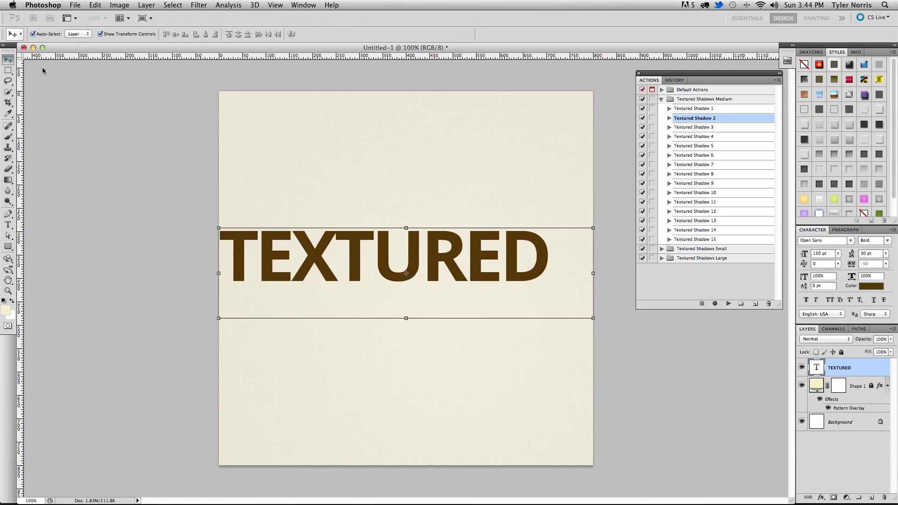
# Center-align the TEXTURED text and move it down to about the middle of the canvas
pyautogui.click(846, 230)
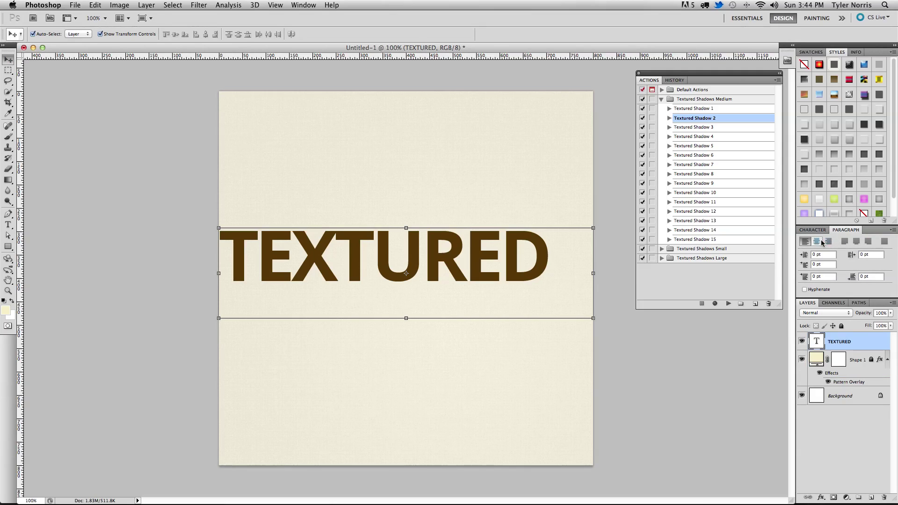
pyautogui.click(817, 242)
pyautogui.click(813, 230)
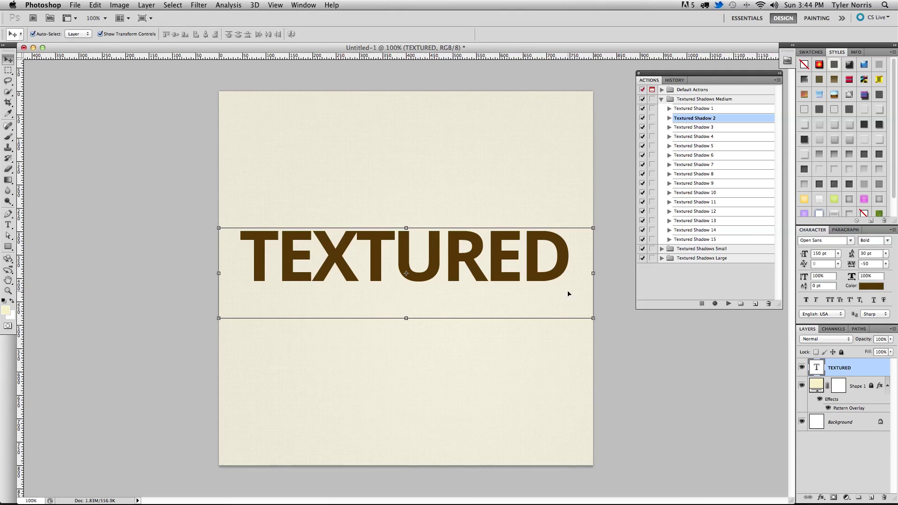
pyautogui.moveTo(449, 292); pyautogui.dragTo(485, 311)
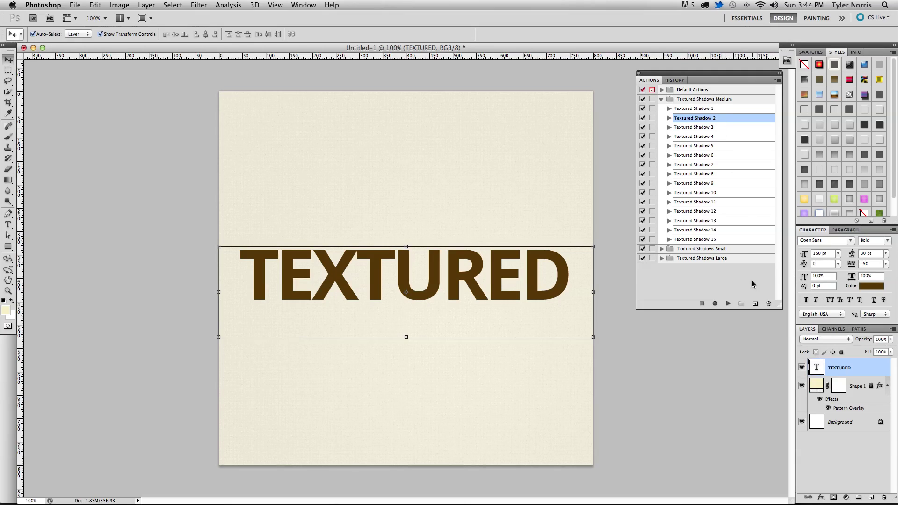
# Run the medium Textured Shadow 2 action on the text and give the text layer a Pattern Overlay with the White Texture pattern
pyautogui.click(730, 305)
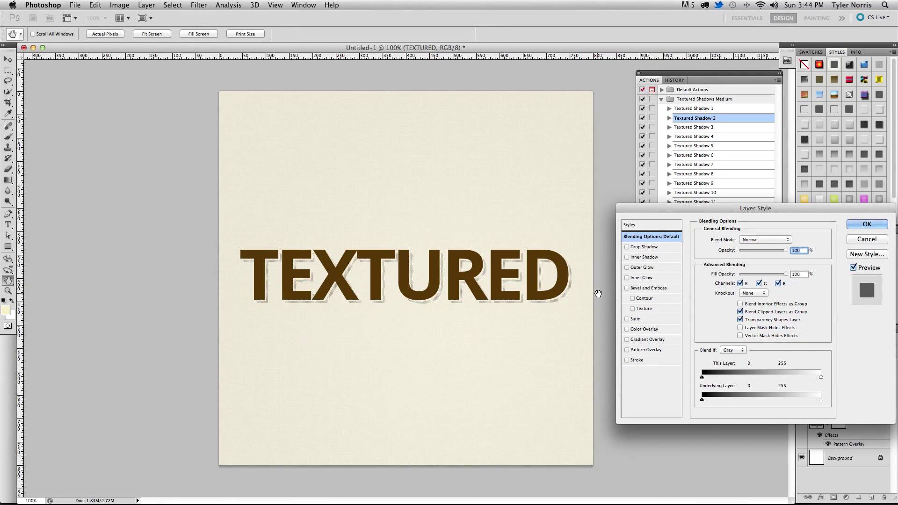
pyautogui.click(672, 352)
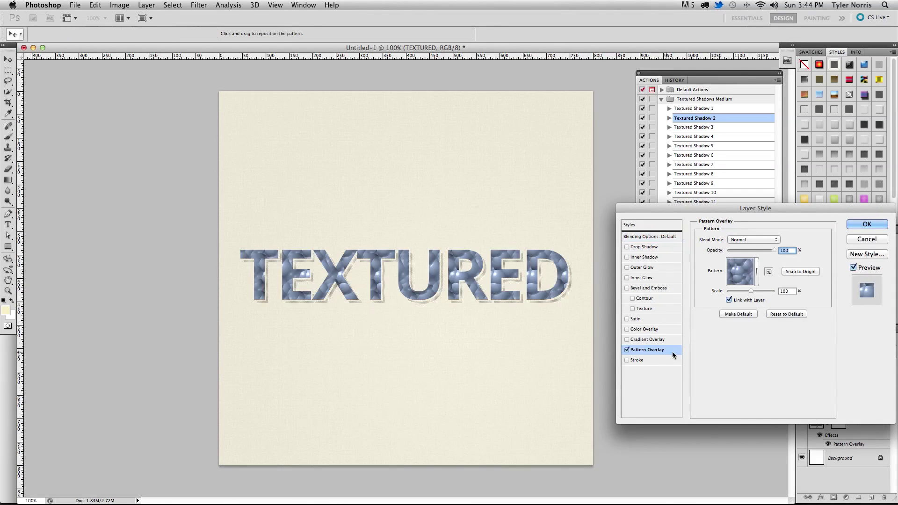
pyautogui.click(756, 269)
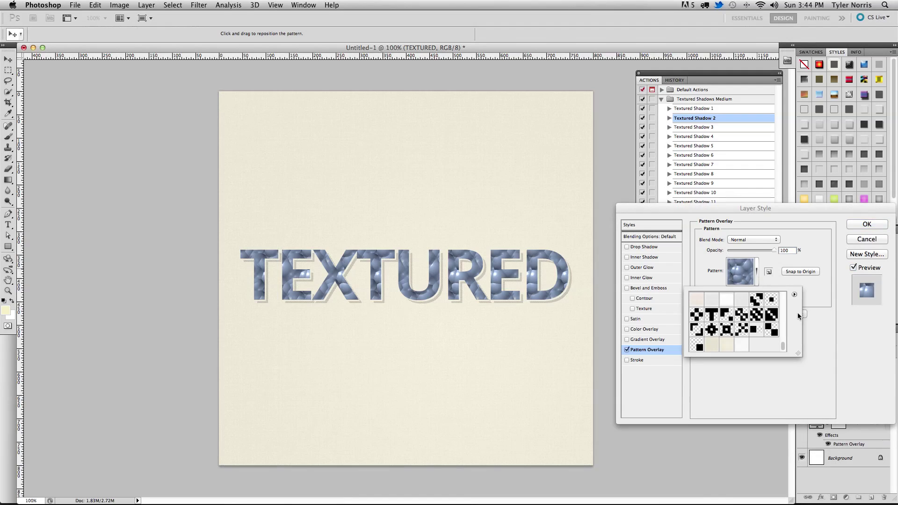
pyautogui.click(747, 349)
pyautogui.click(753, 389)
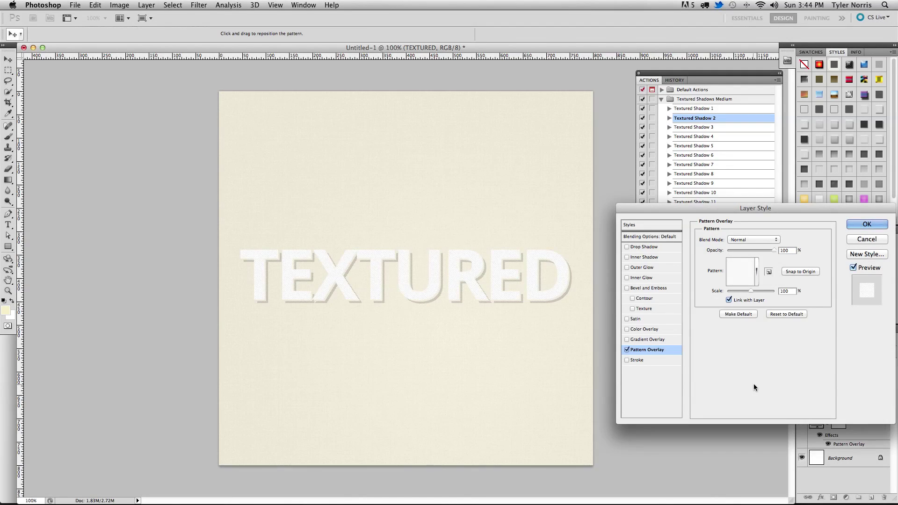
# Try the Multiply and Overlay blend modes for the text's pattern overlay, and return it to Normal
pyautogui.click(754, 240)
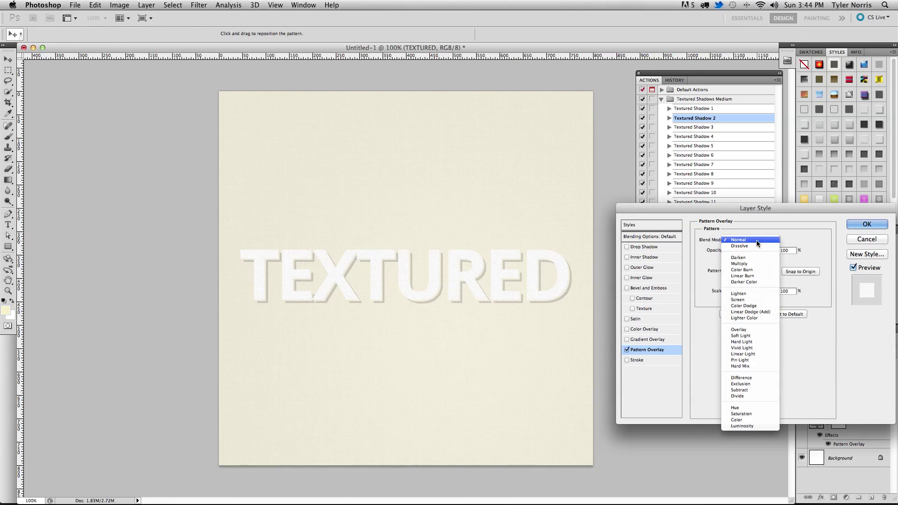
pyautogui.click(749, 264)
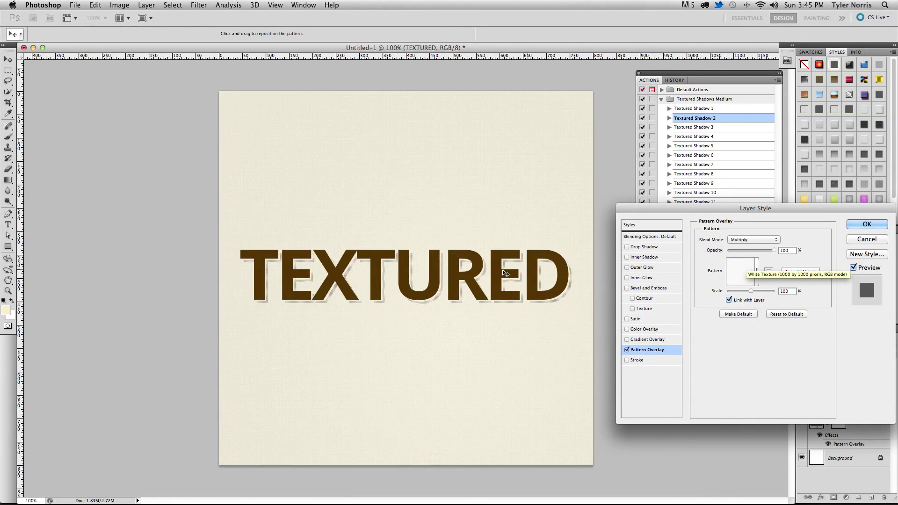
pyautogui.click(758, 239)
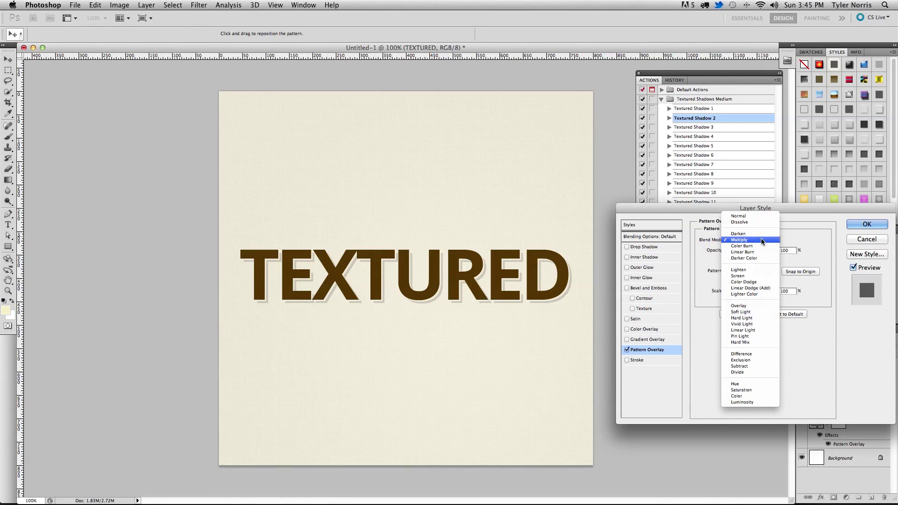
pyautogui.click(754, 306)
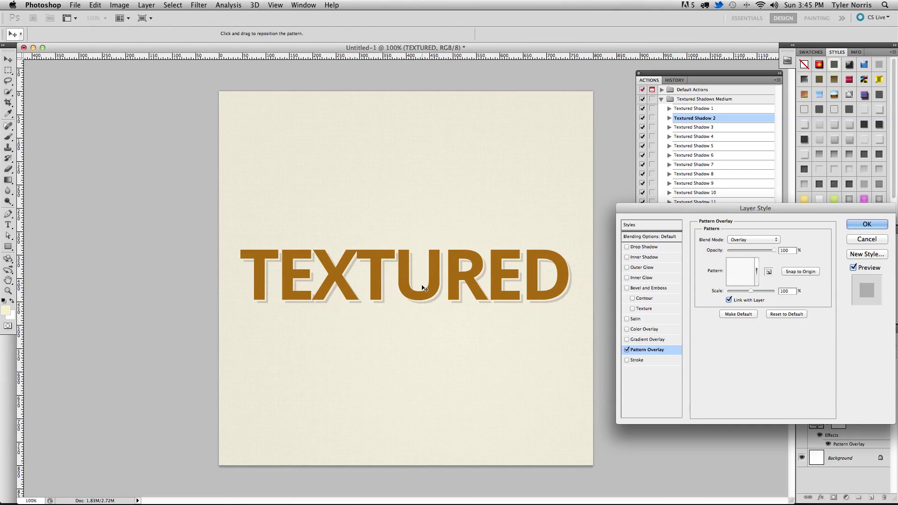
pyautogui.click(769, 240)
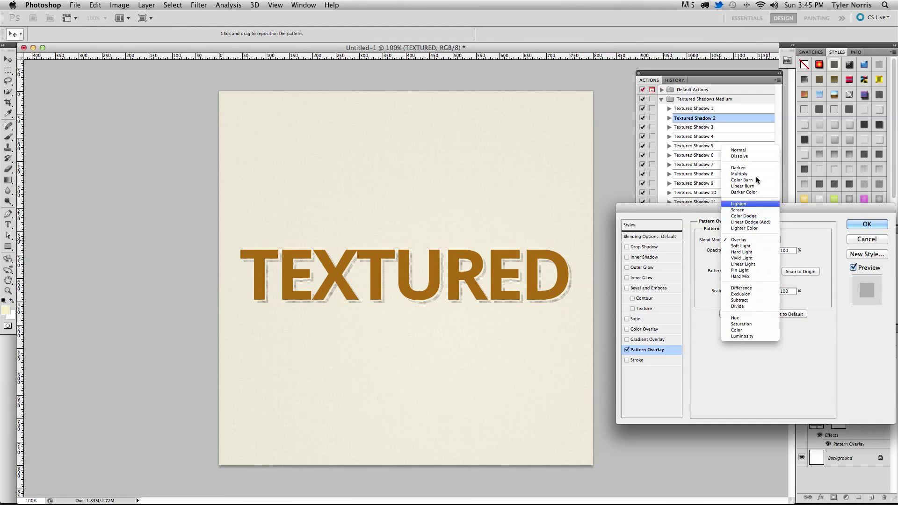
pyautogui.click(757, 150)
pyautogui.moveTo(775, 250)
pyautogui.mouseDown()
pyautogui.moveTo(748, 253)
pyautogui.moveTo(775, 250)
pyautogui.mouseUp()
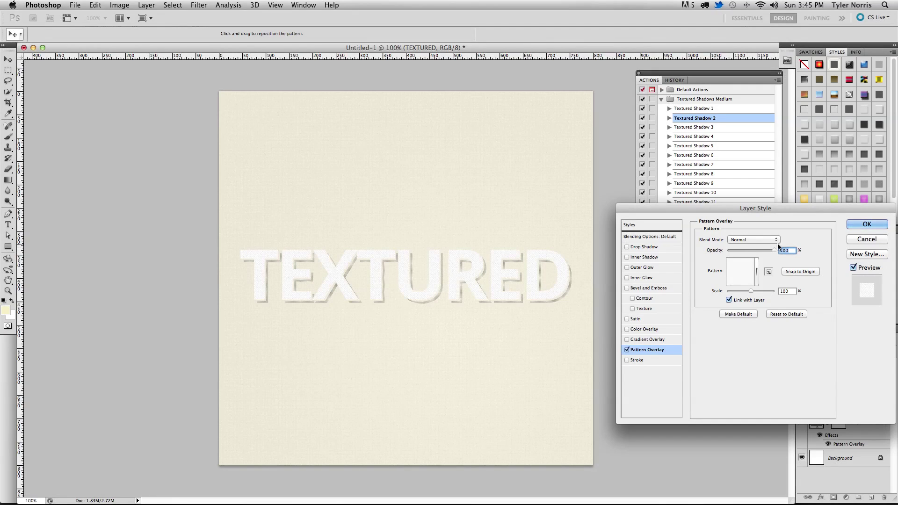
# Set the blend mode of the text's pattern overlay to Overlay and apply the layer style
pyautogui.click(773, 239)
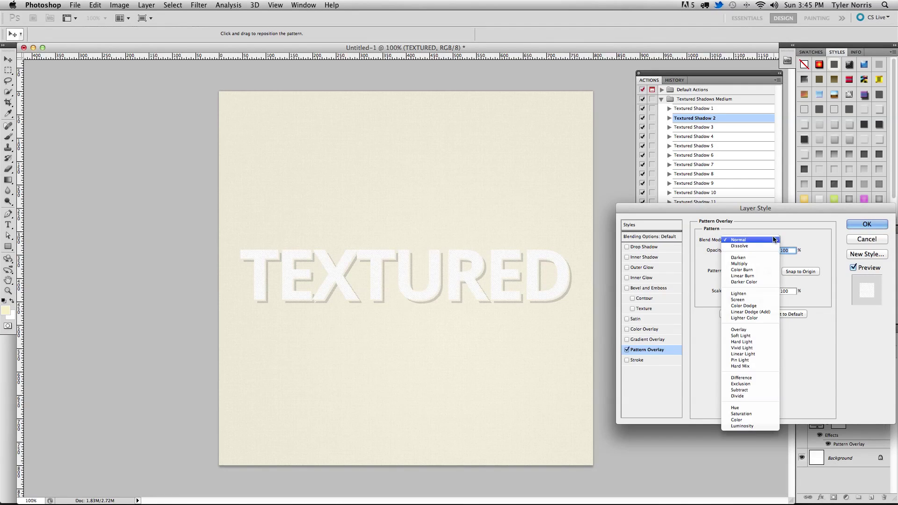
pyautogui.click(762, 329)
pyautogui.click(867, 225)
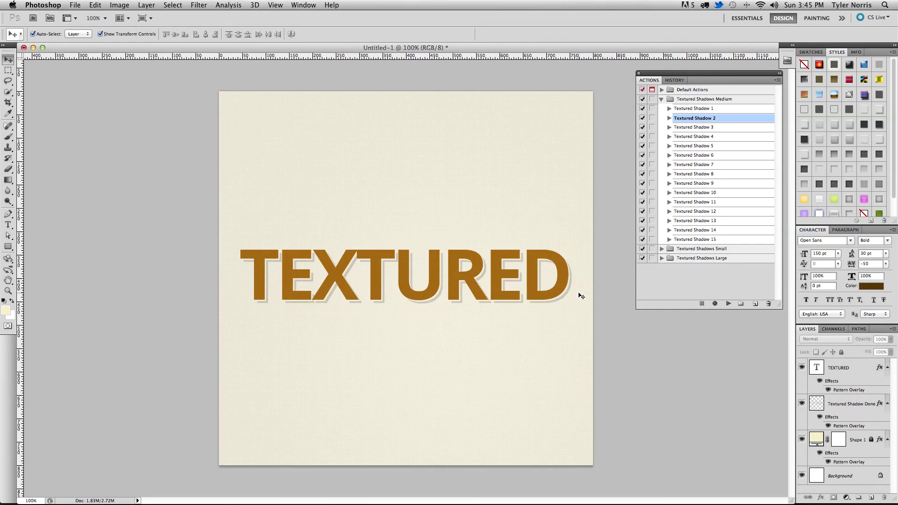
# Add a black-to-white Gradient Overlay to the TEXTURED layer with Overlay blend mode at 17% opacity, compare the preview, and apply it
pyautogui.click(880, 368)
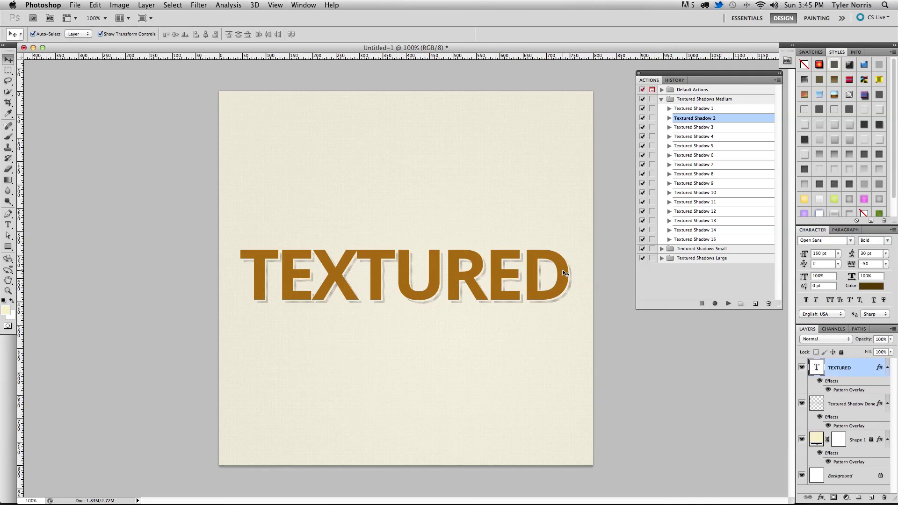
pyautogui.doubleClick(881, 368)
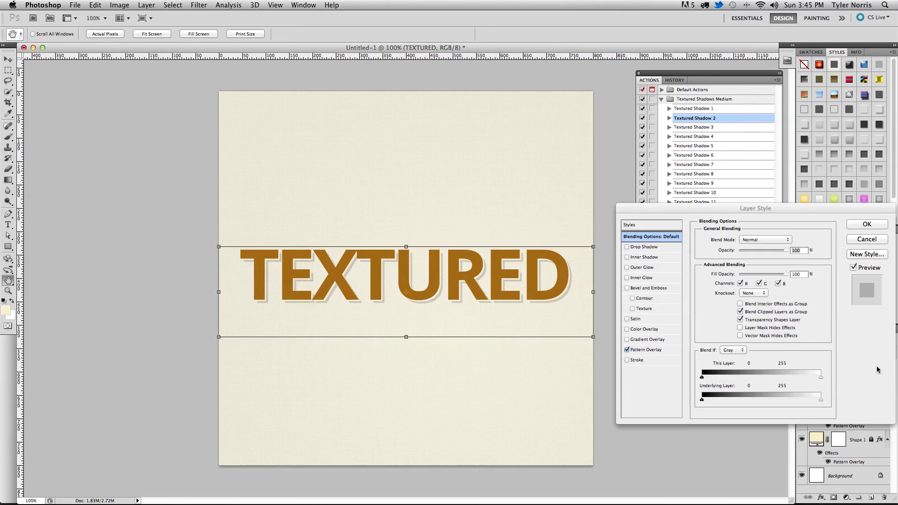
pyautogui.click(658, 341)
pyautogui.click(756, 239)
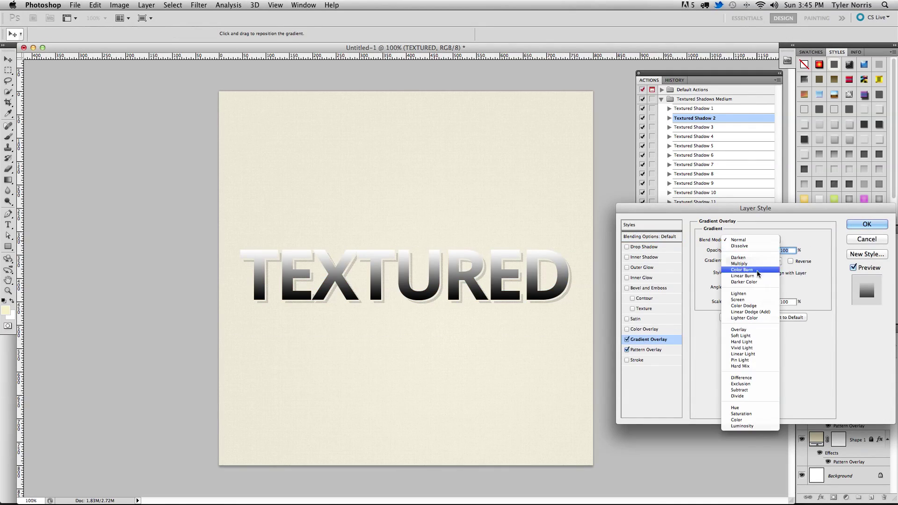
pyautogui.click(755, 330)
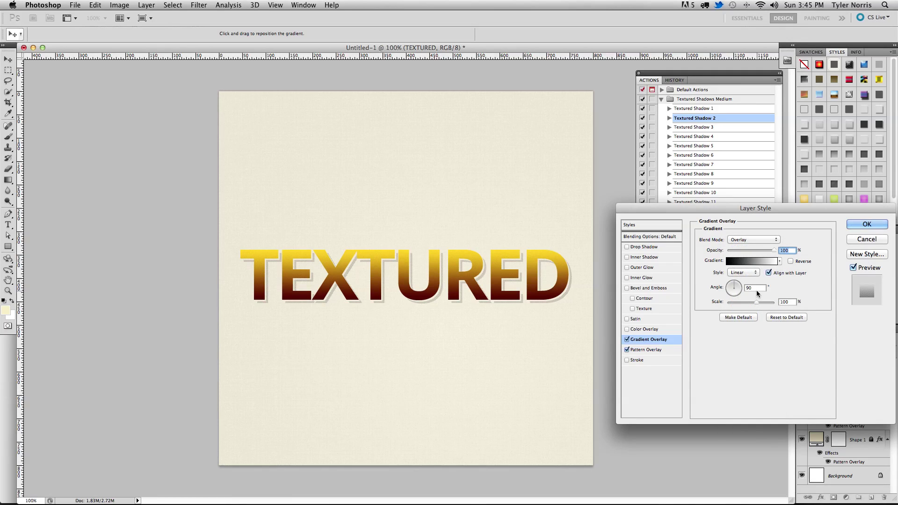
pyautogui.moveTo(774, 253); pyautogui.dragTo(736, 256)
pyautogui.click(869, 269)
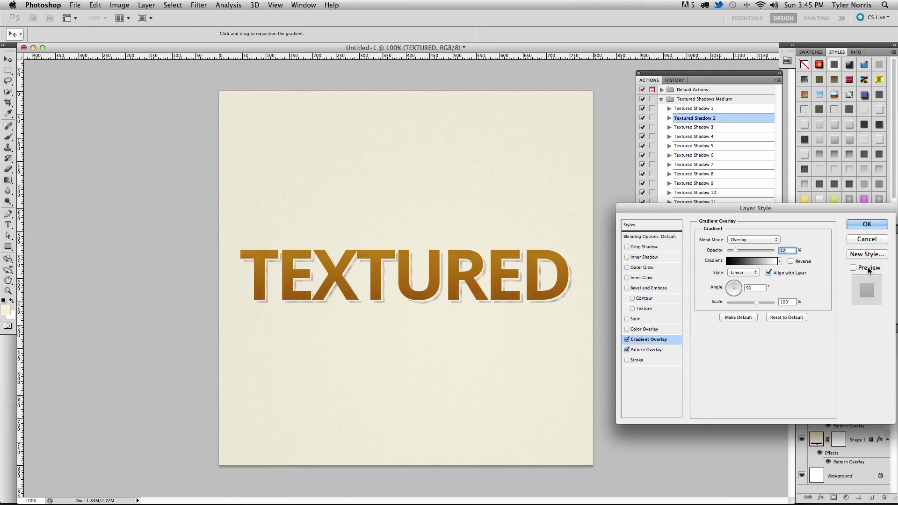
pyautogui.click(869, 269)
pyautogui.click(868, 270)
pyautogui.click(869, 269)
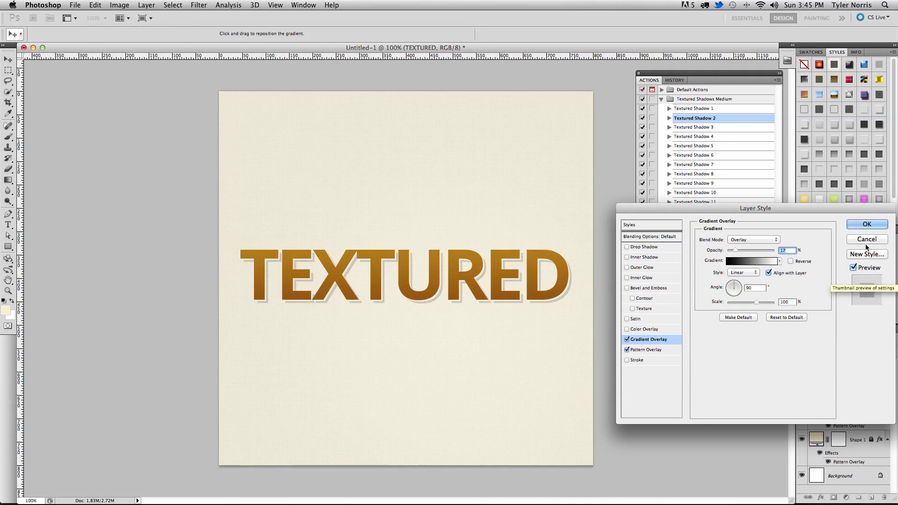
pyautogui.click(868, 224)
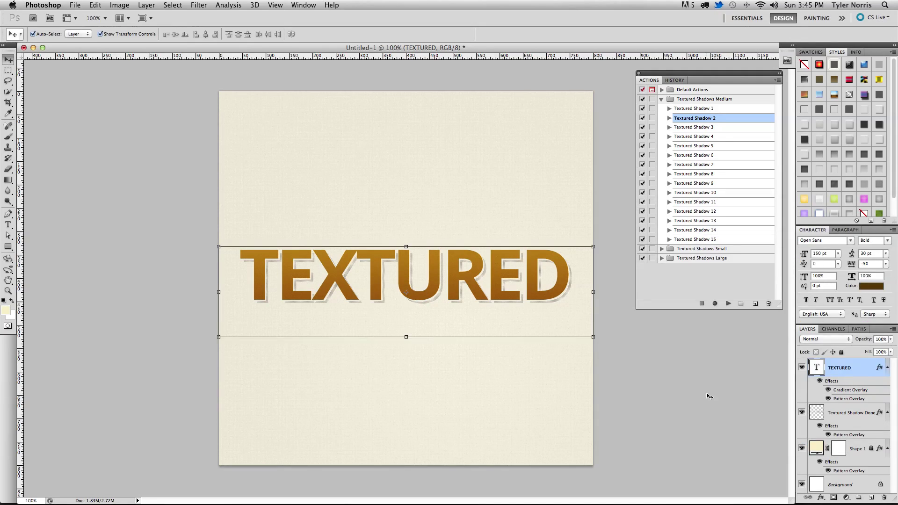
# Lower the fill of the Textured Shadow Done layer to about 19% and deselect the layer
pyautogui.click(857, 417)
pyautogui.moveTo(890, 352); pyautogui.dragTo(851, 362)
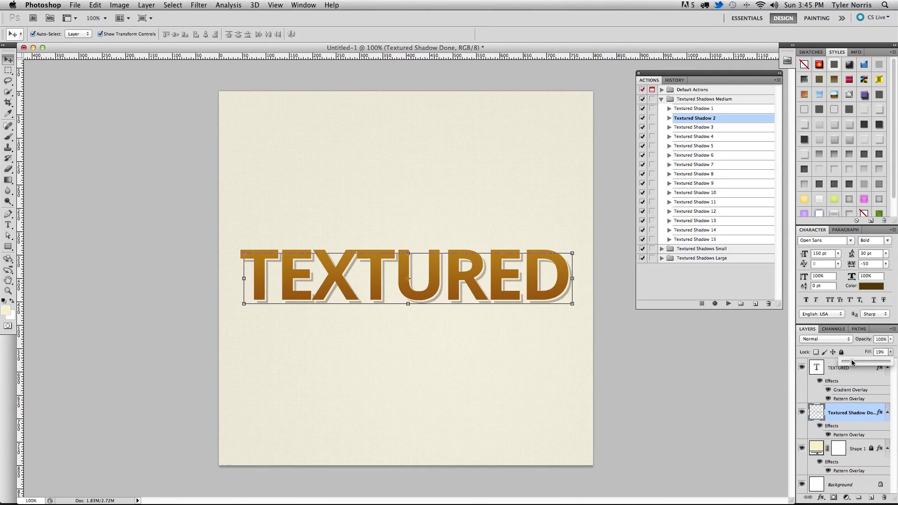
pyautogui.click(614, 325)
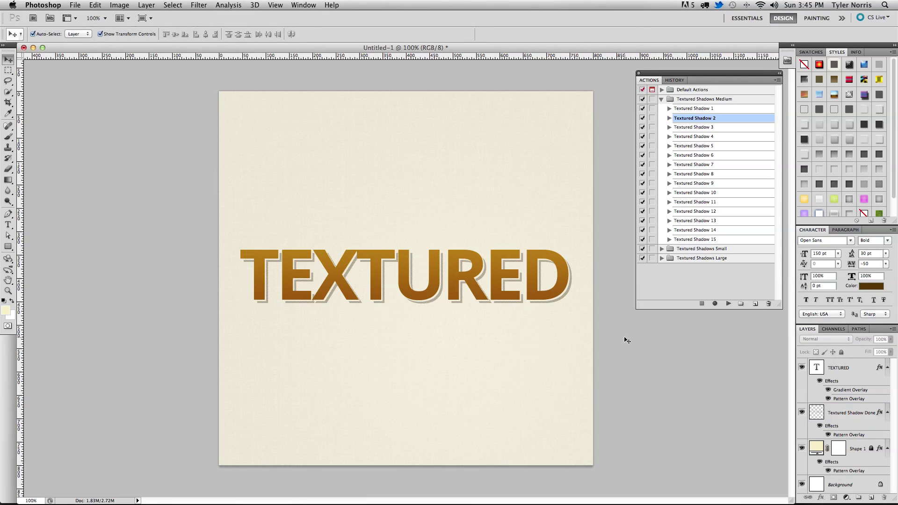